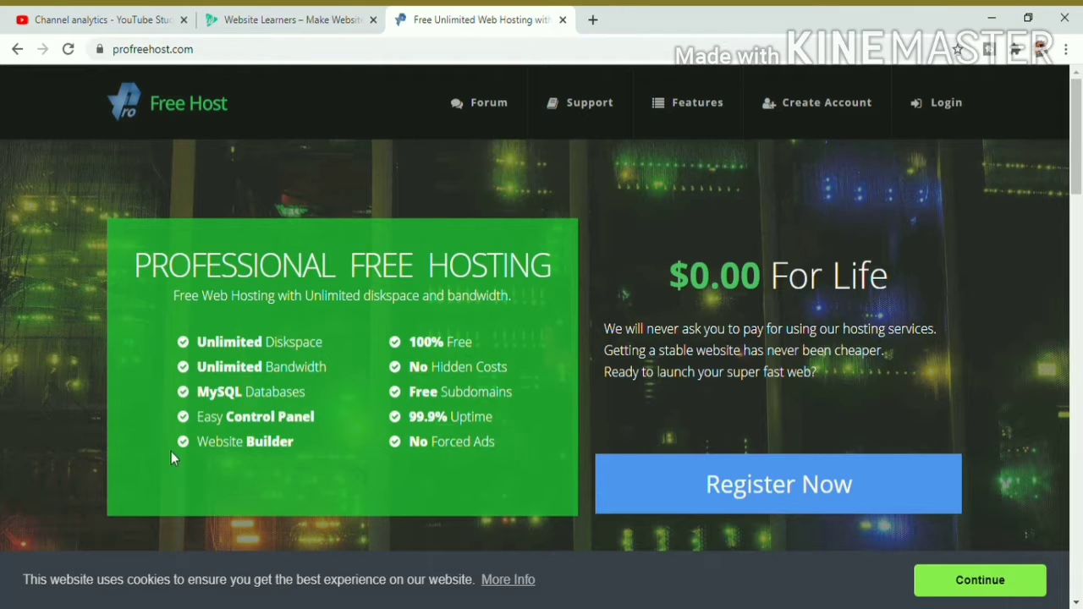
Step: Load profreehost.com and go to its Register Now sign-up page
click(169, 49)
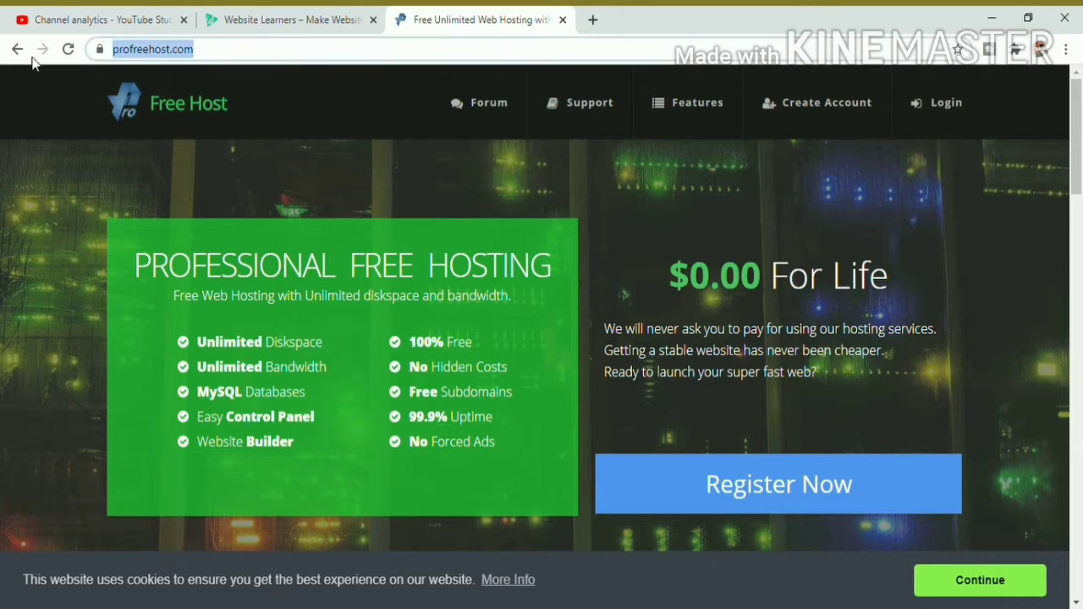
text(profr)
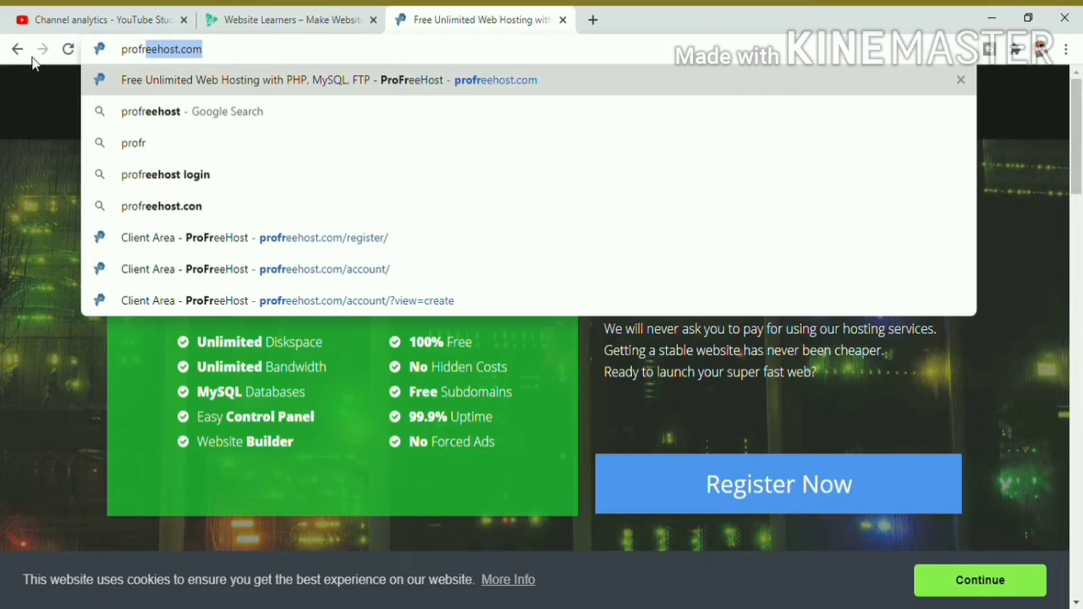
text(eehost.com)
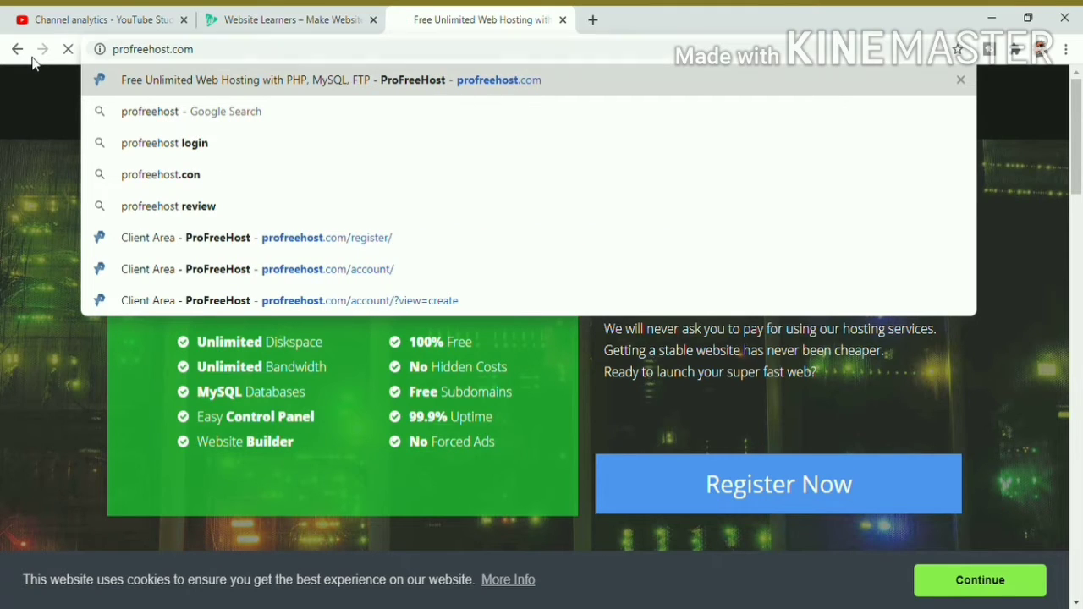
key(Return)
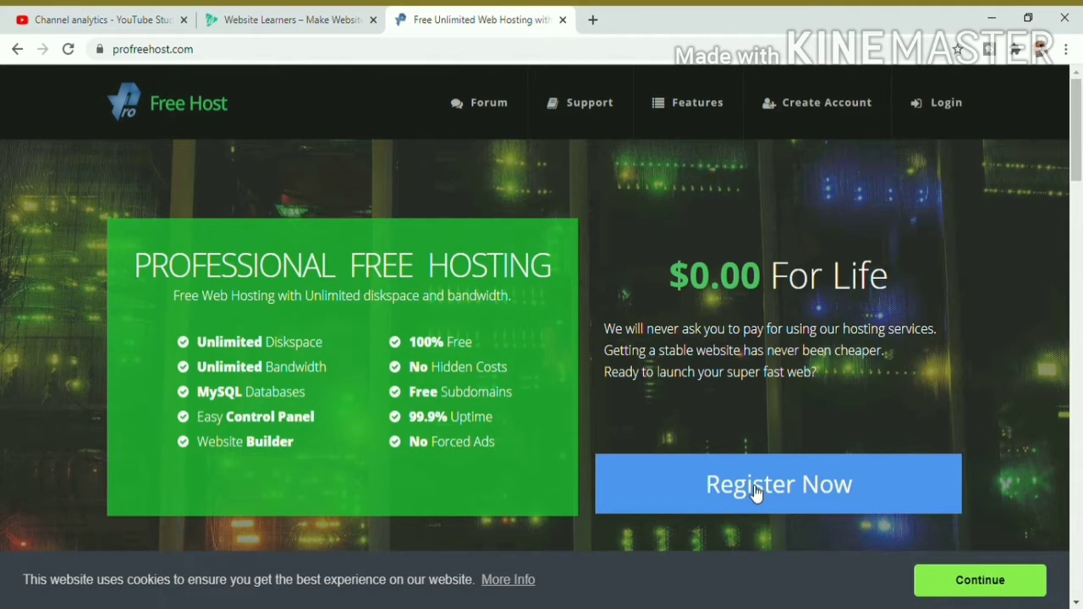
click(755, 493)
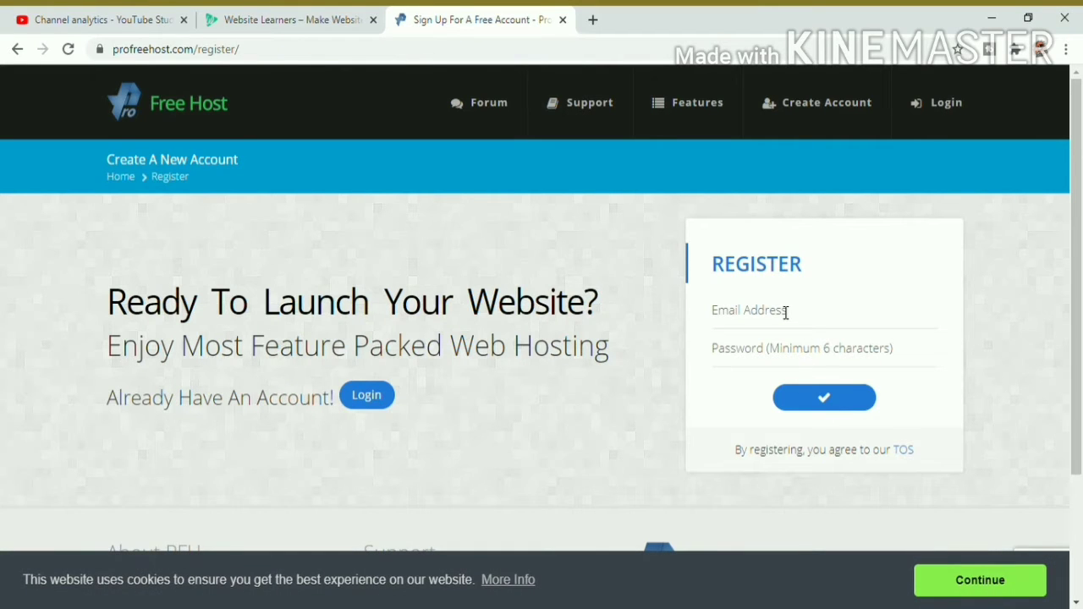
Step: Fill in the account e-mail address and a password on the registration form
click(766, 314)
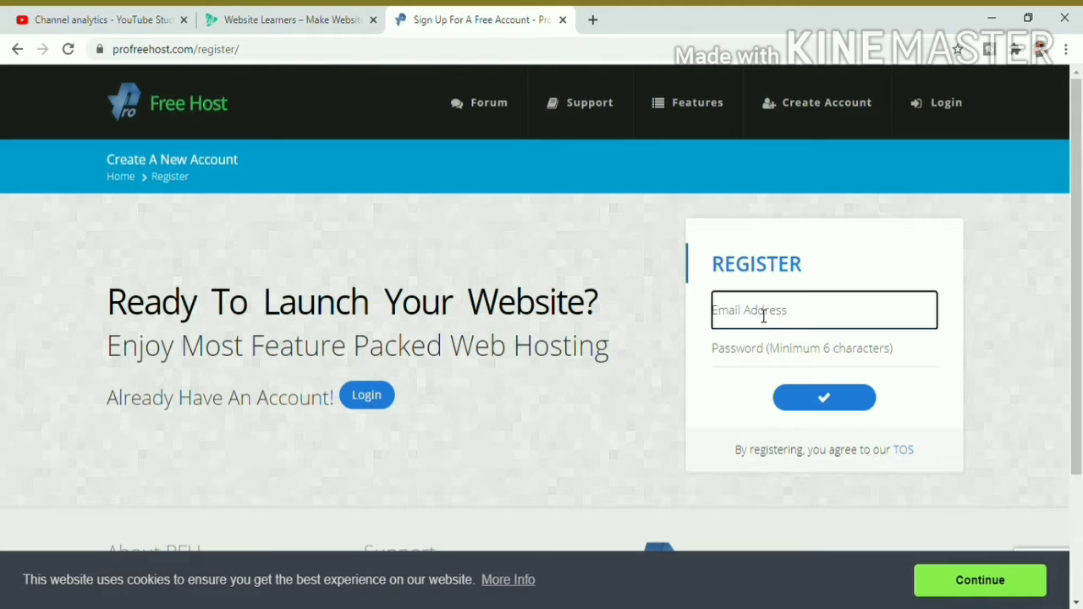
click(823, 318)
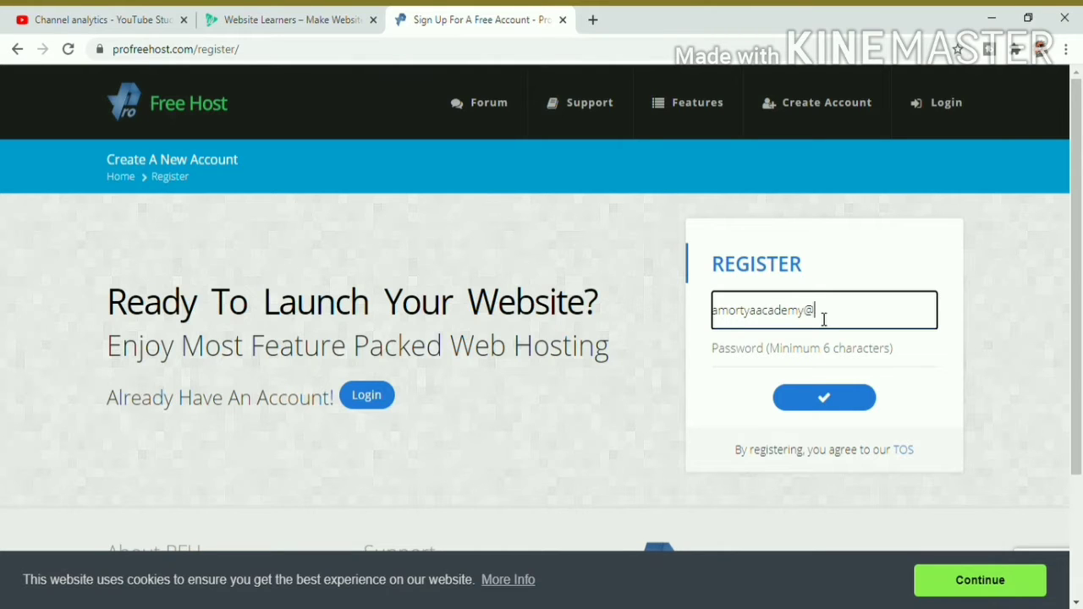
click(869, 358)
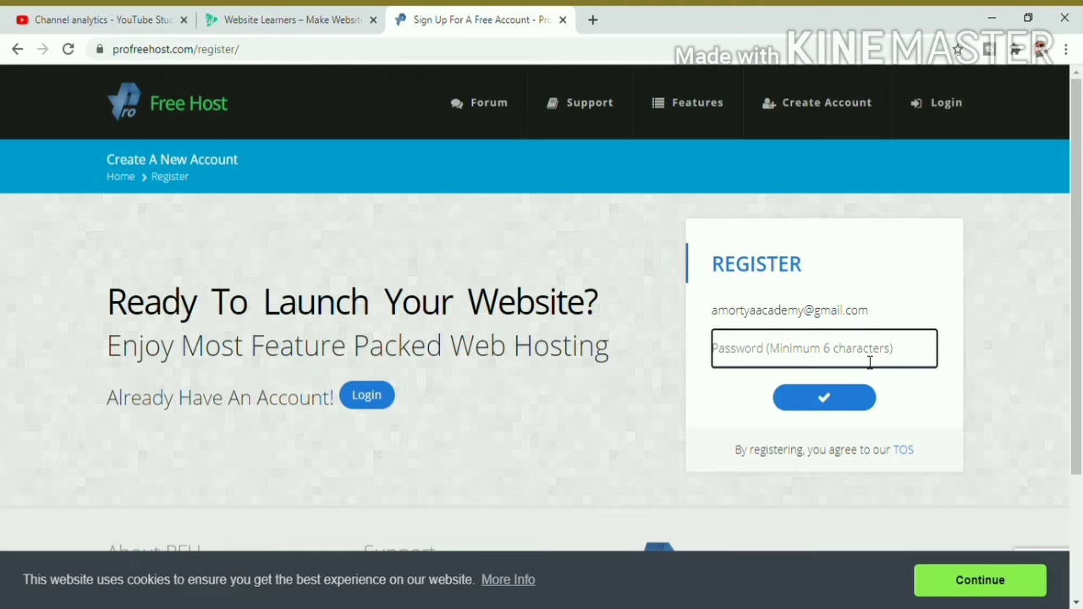
text(••••••••)
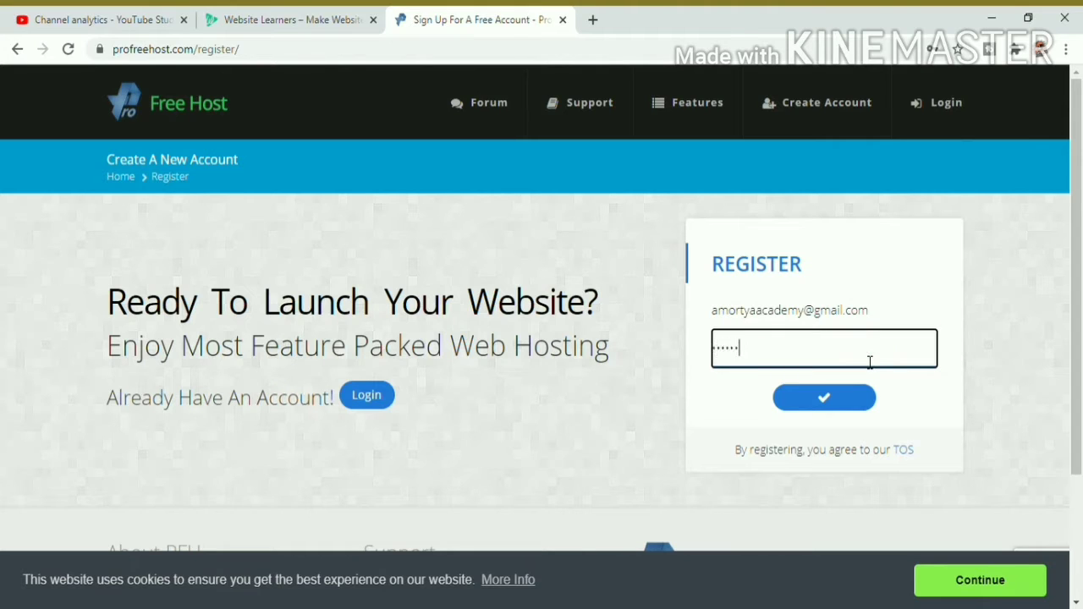
text(•••••••••)
Step: Submit the registration and pass the reCAPTCHA by selecting both traffic-light tiles
click(846, 411)
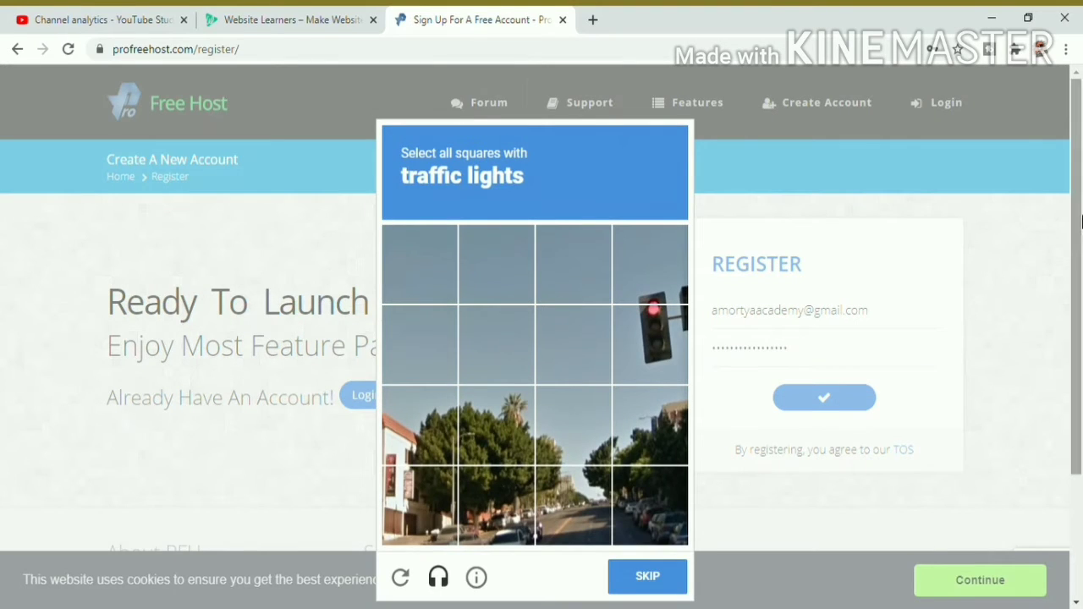
click(659, 323)
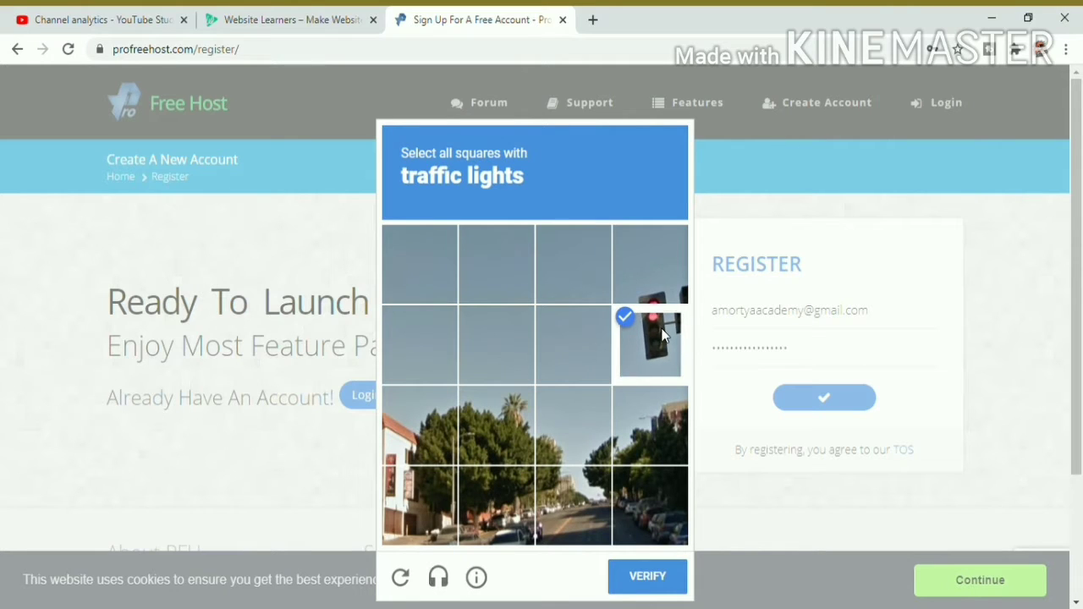
click(655, 290)
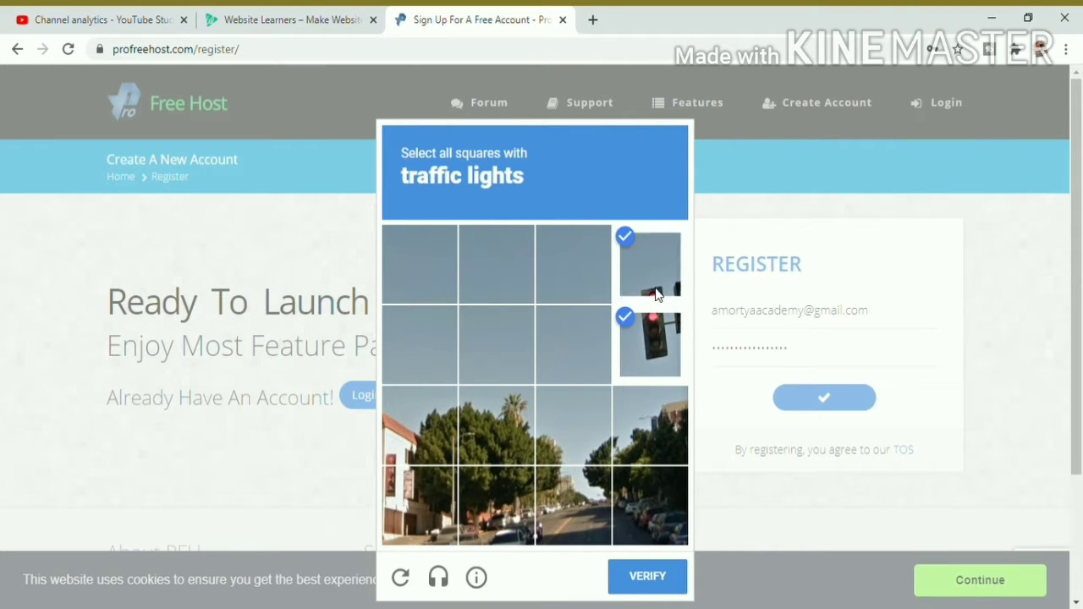
click(646, 576)
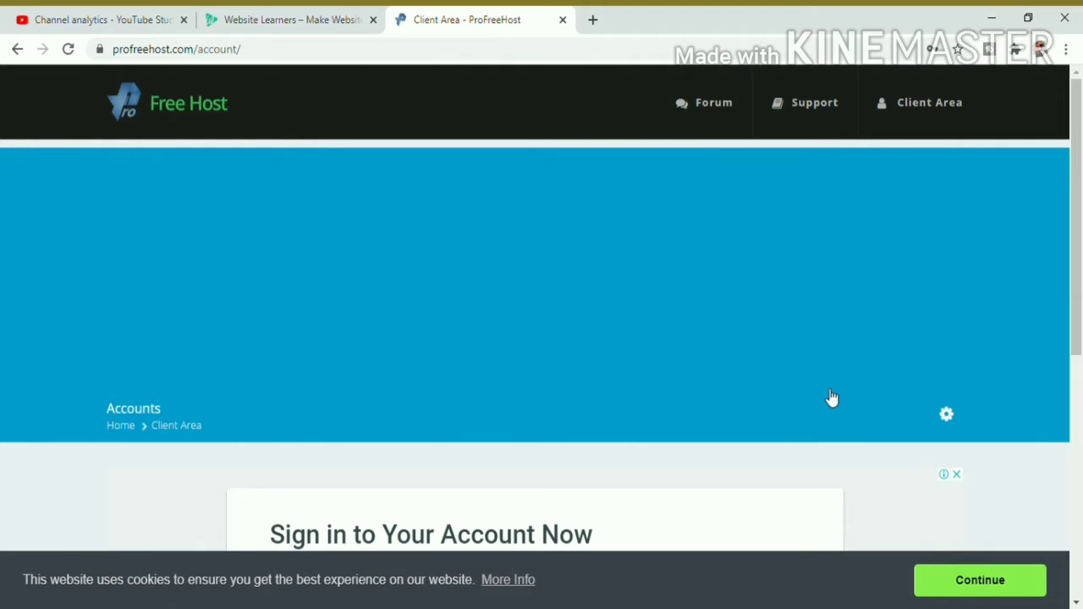
Step: Check the gear menu, reload the empty Client Area, and begin Create New Account
drag(1078, 189, 1080, 367)
click(946, 81)
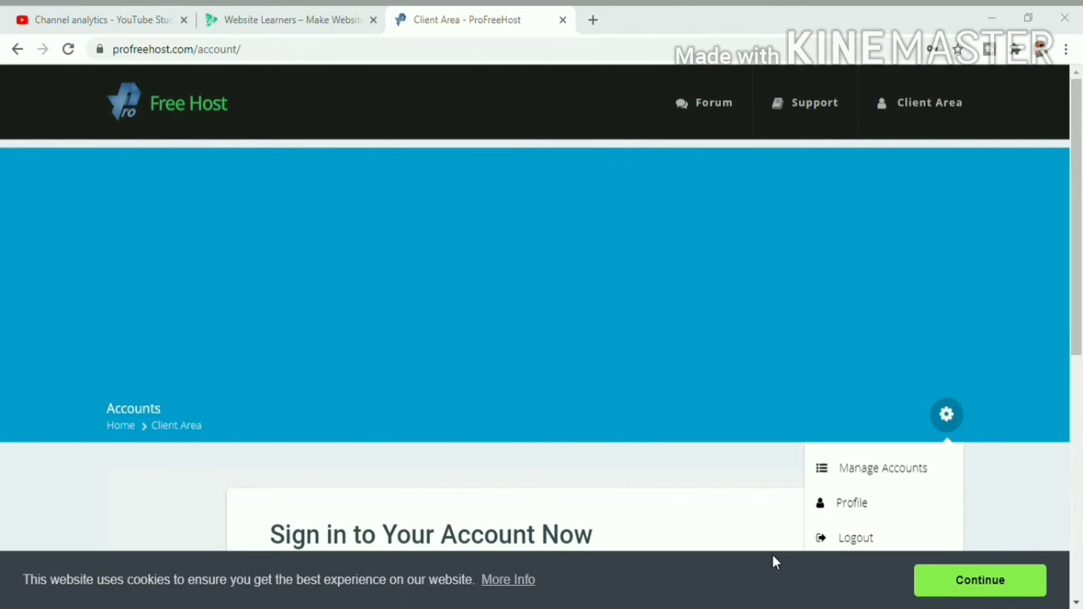
click(544, 54)
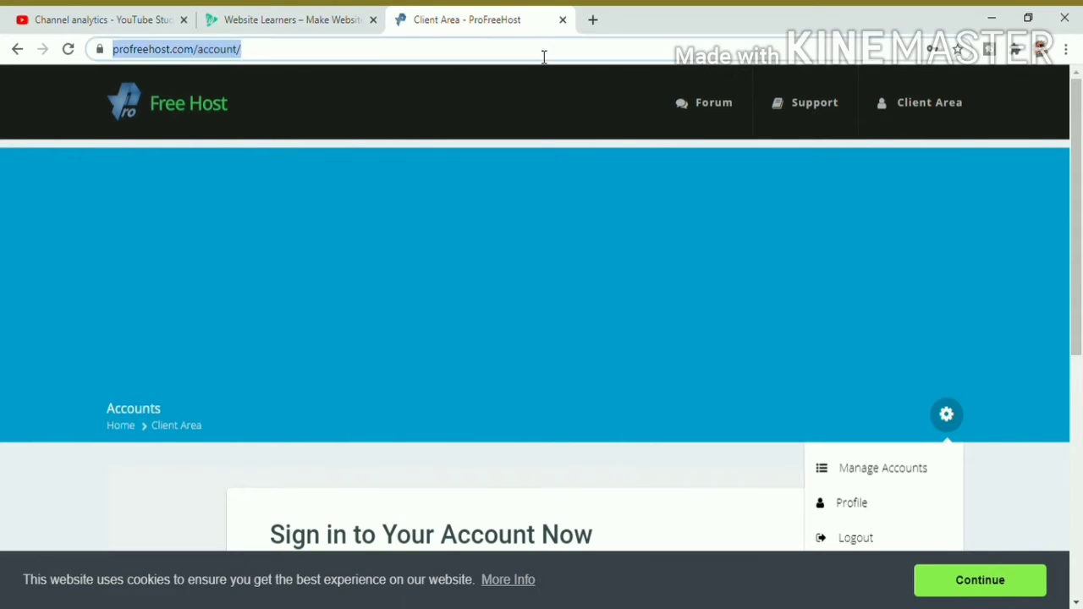
key(Return)
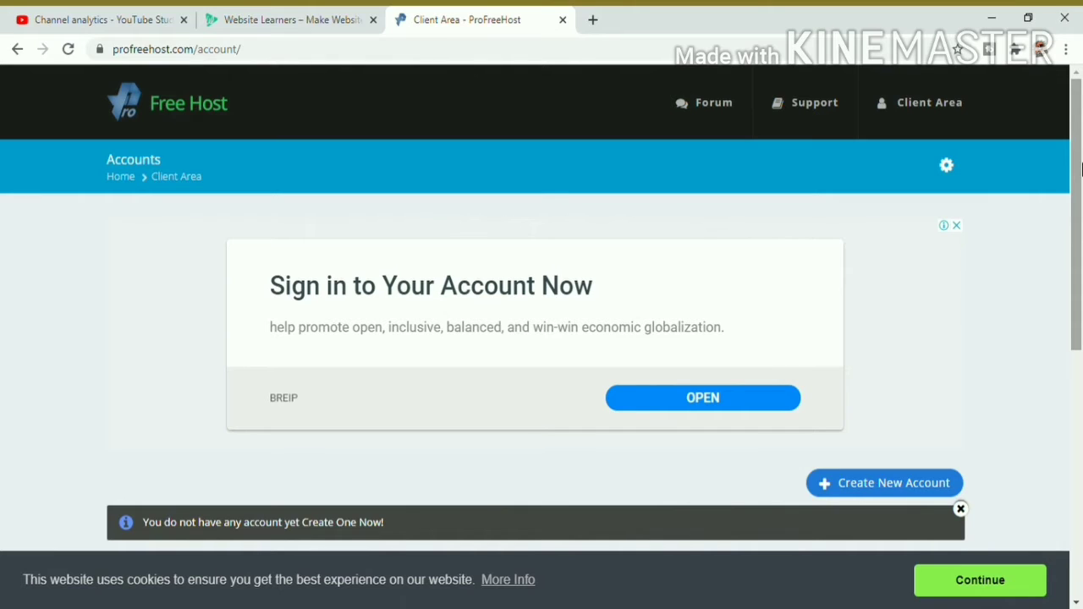
click(898, 490)
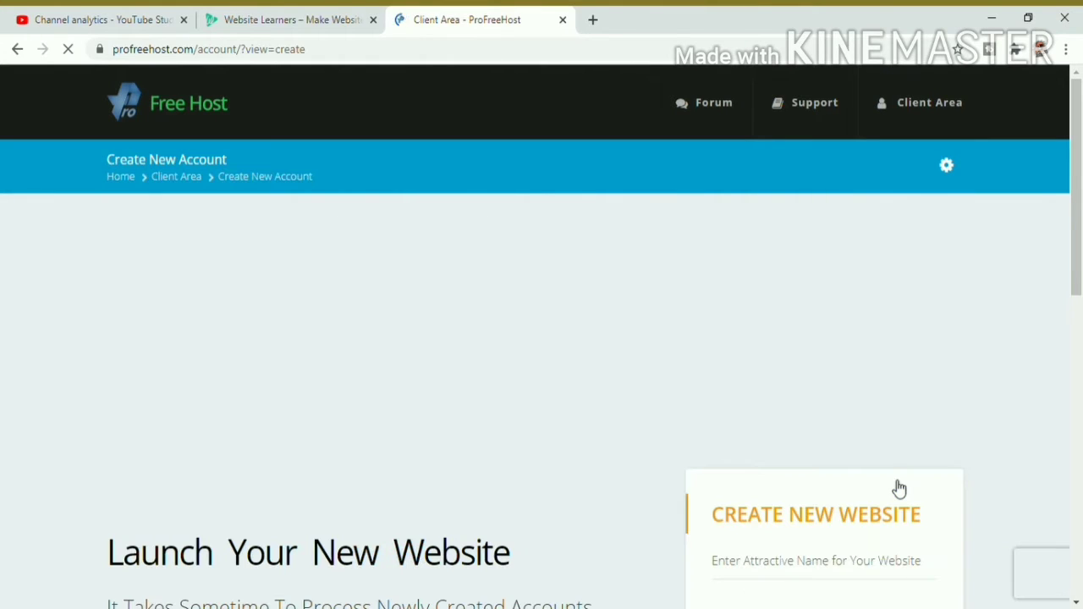
Step: Enter the website name for the new free subdomain
drag(1077, 150, 1081, 245)
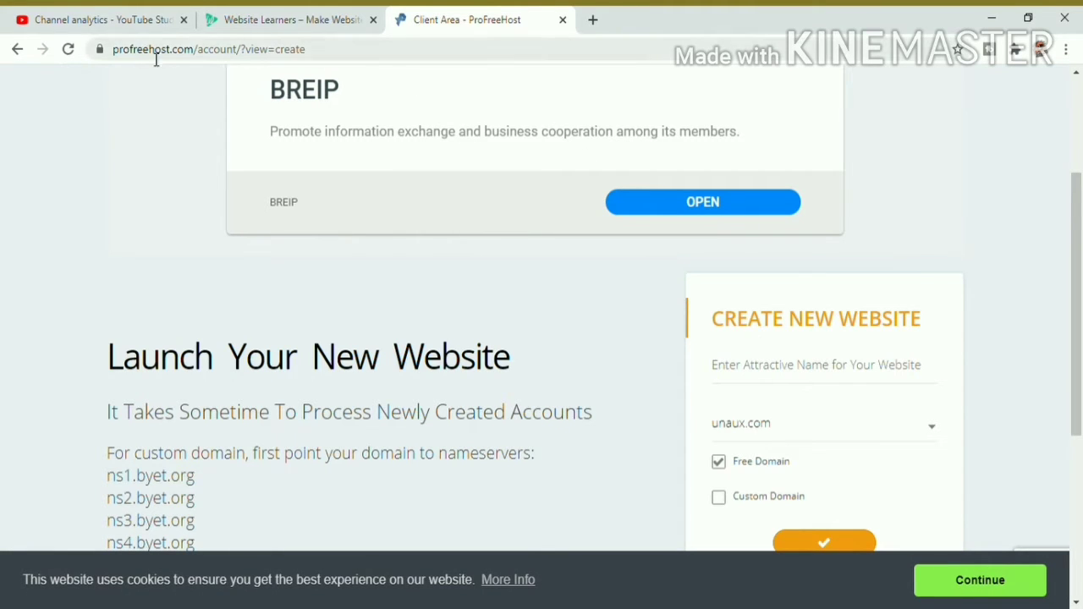
drag(348, 49, 54, 66)
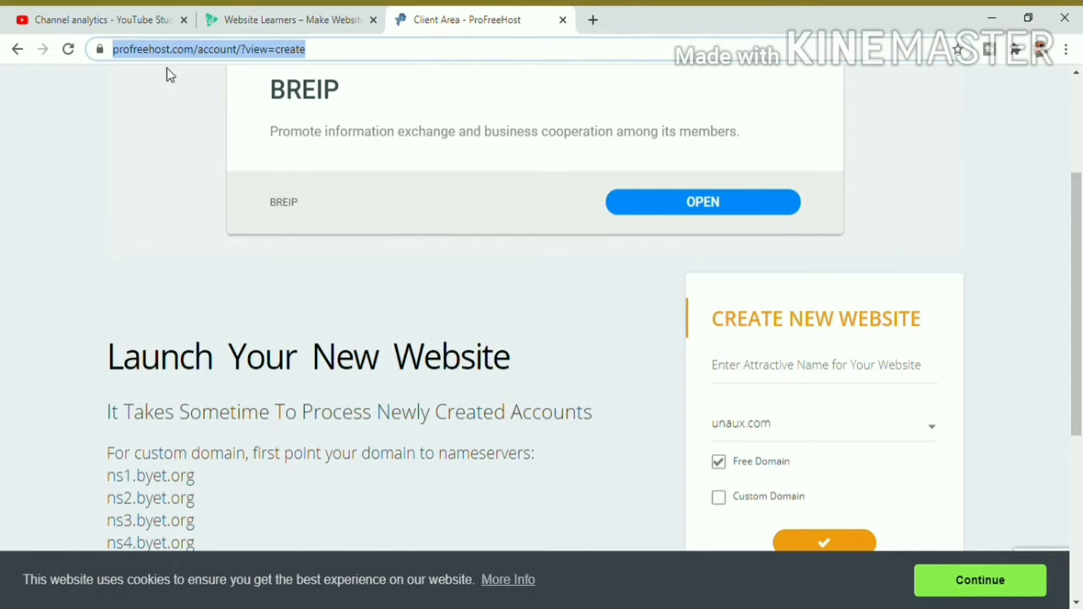
click(994, 279)
scroll(994, 279, down, 1)
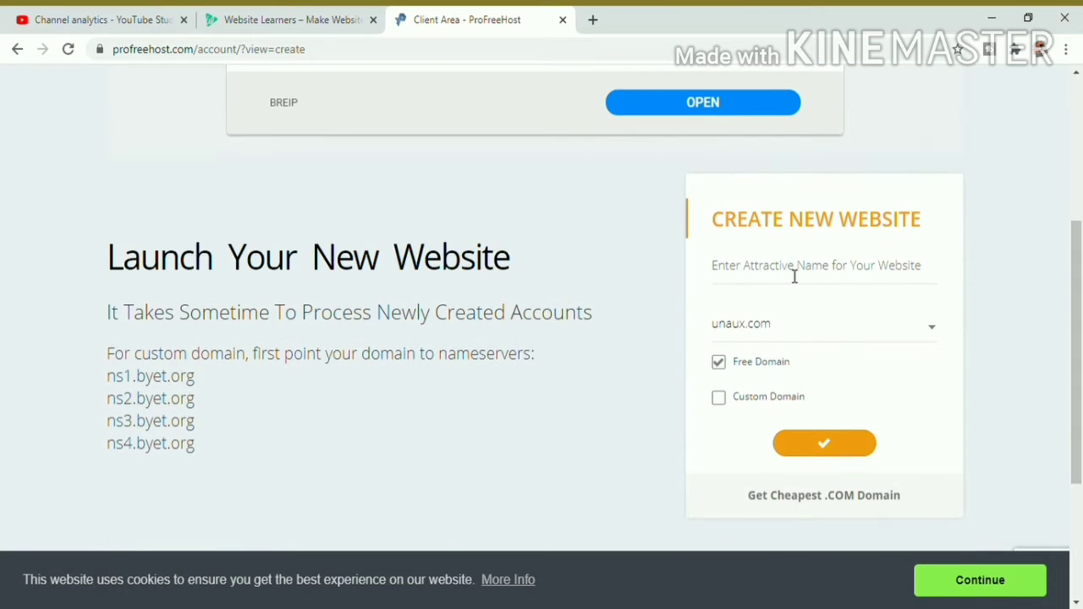
click(794, 275)
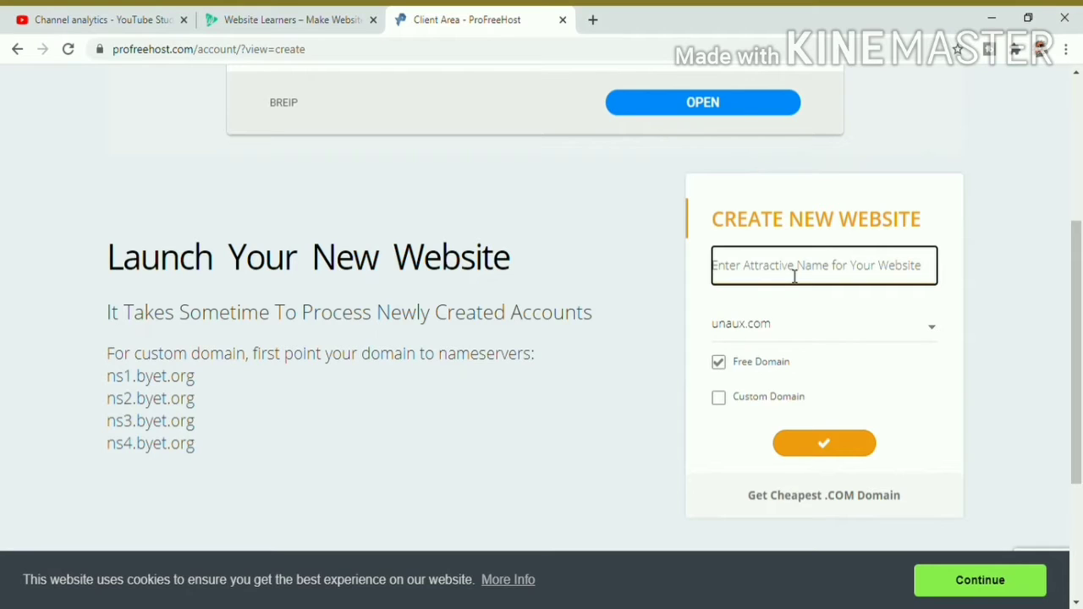
text(amortya)
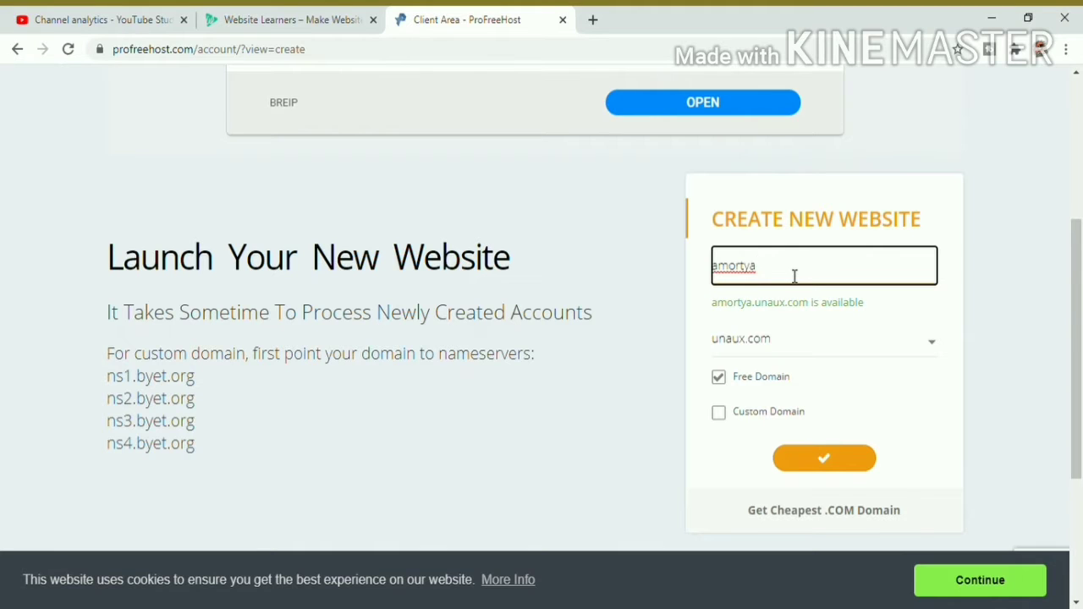
text(bhatta)
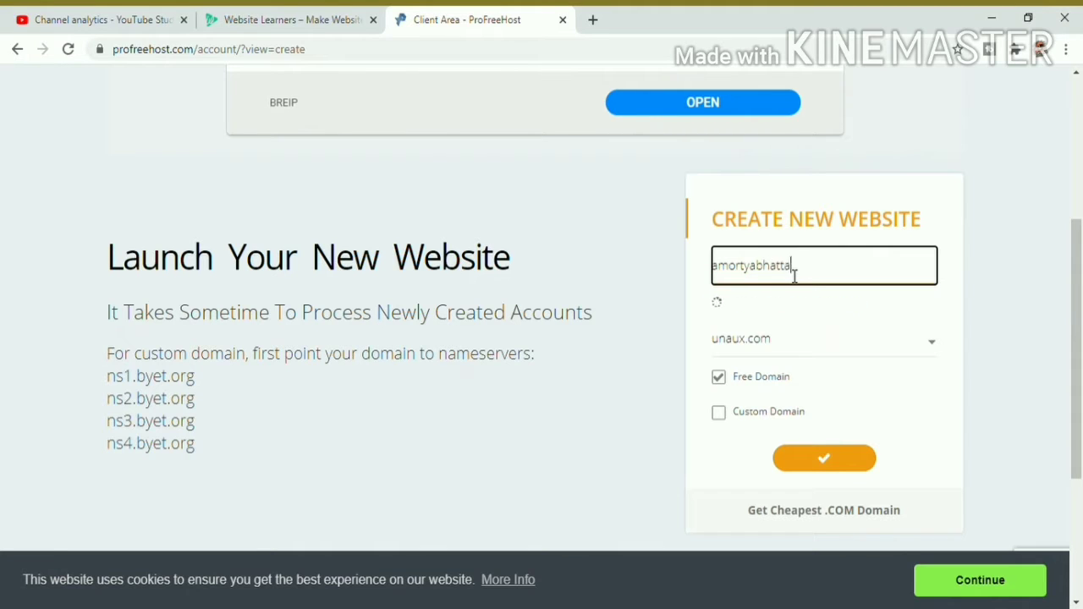
text(cherjee)
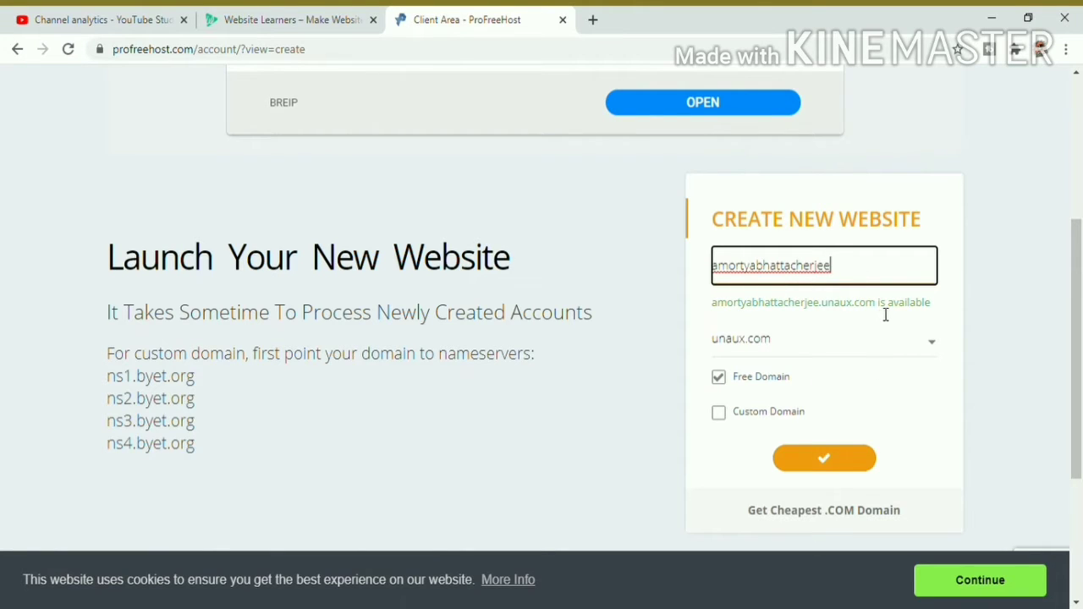
Step: Keep unaux.com as the free domain extension and submit the new website
drag(878, 306, 720, 311)
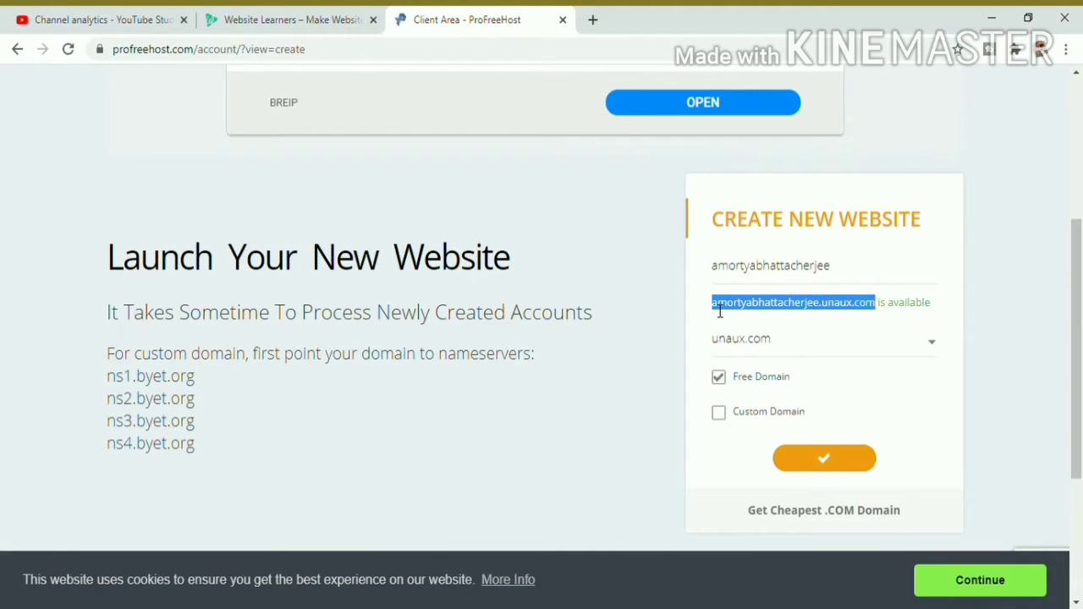
click(892, 303)
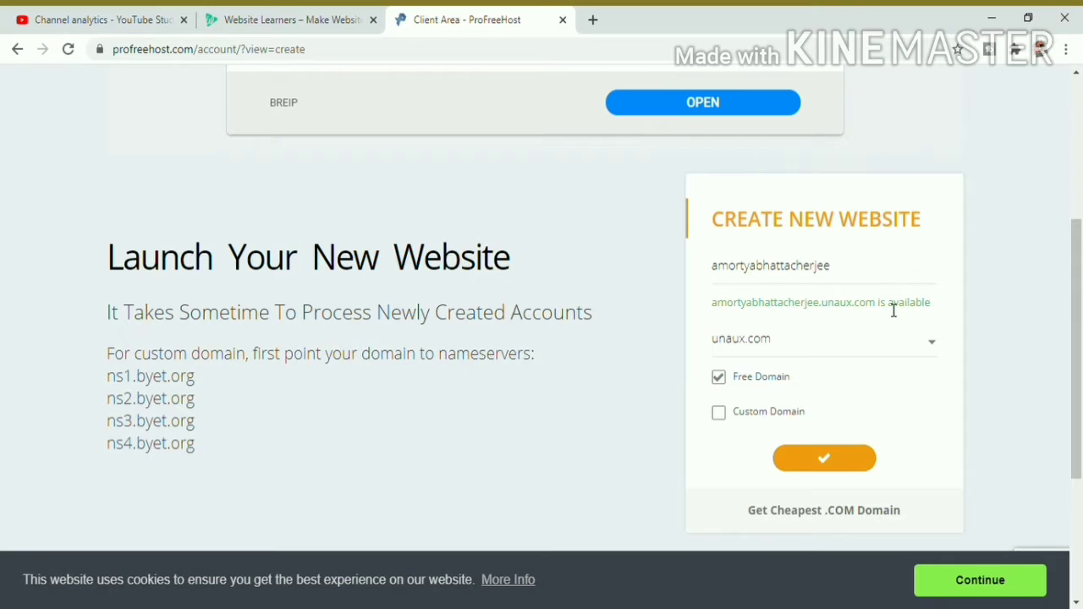
click(764, 348)
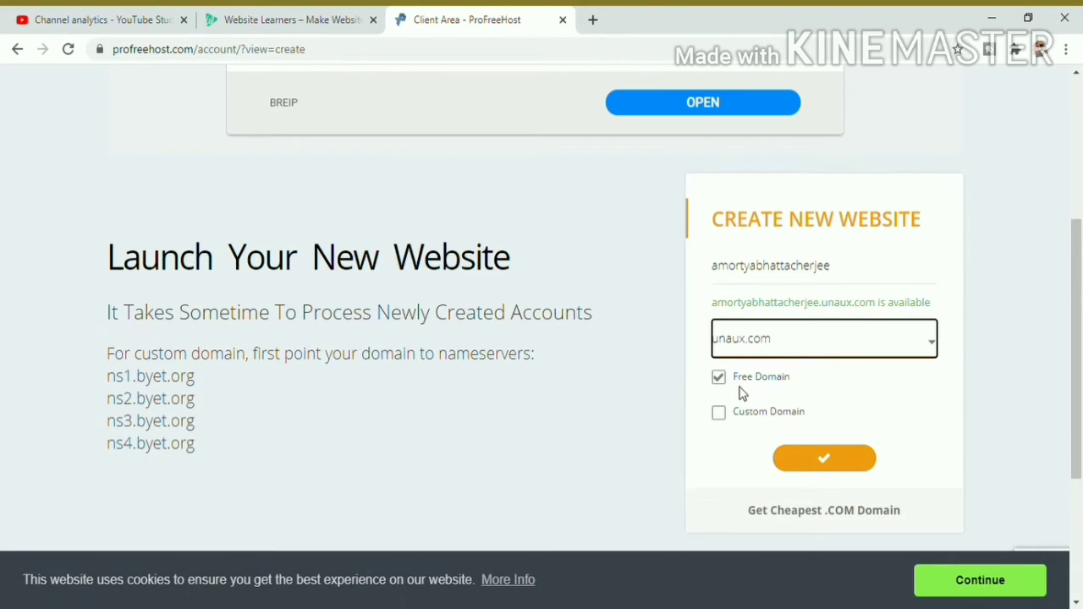
click(1018, 280)
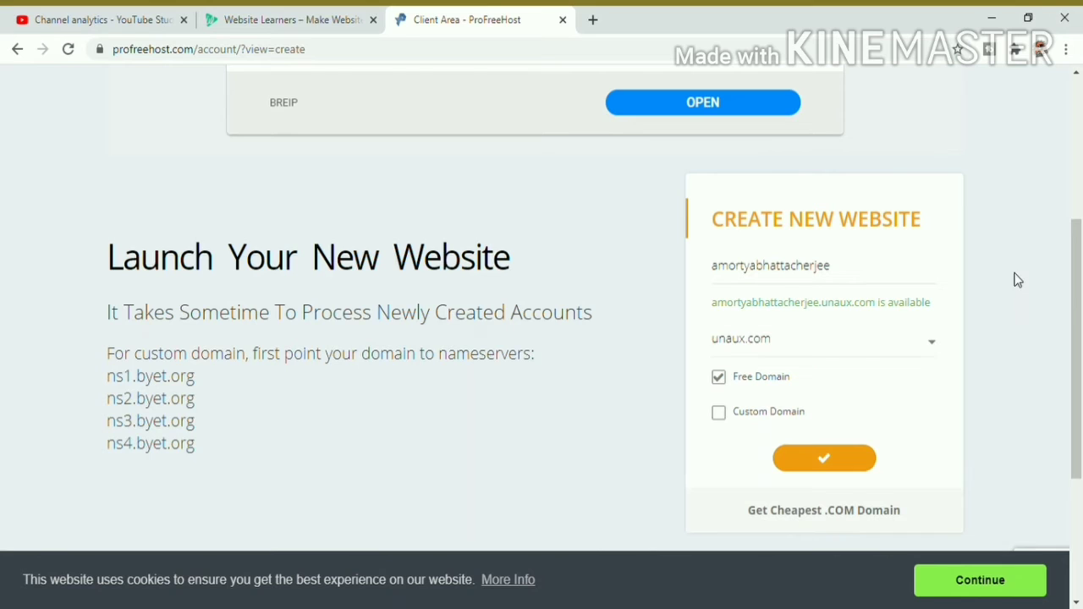
click(763, 351)
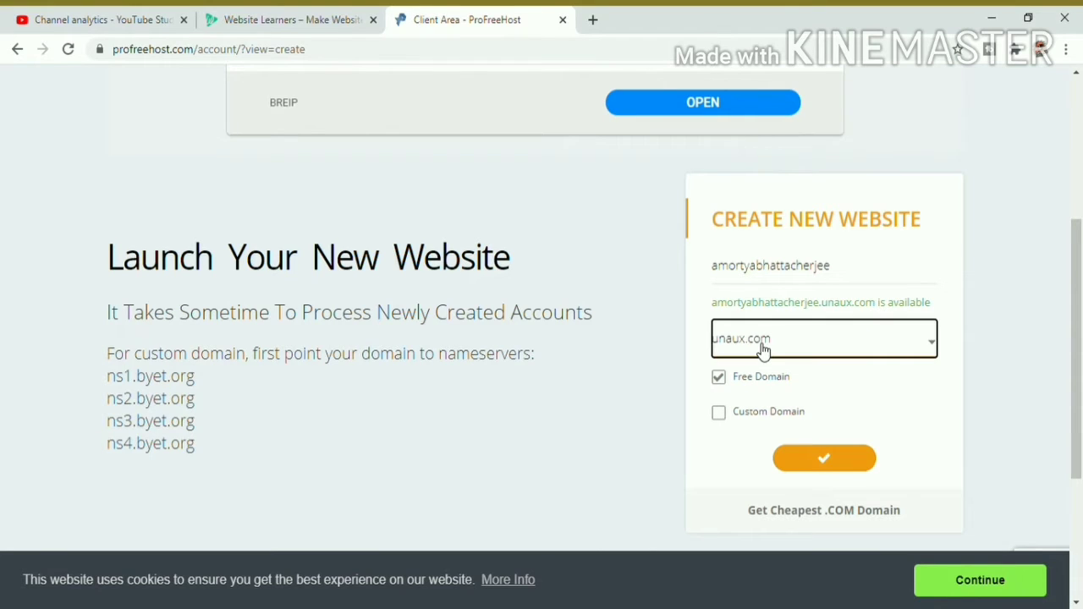
click(996, 327)
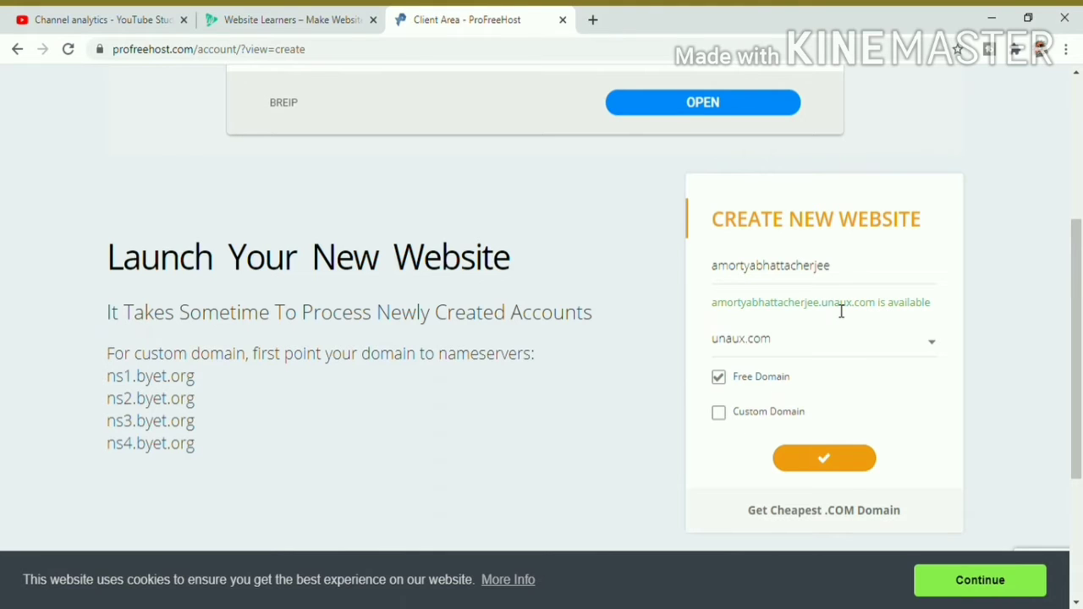
click(773, 351)
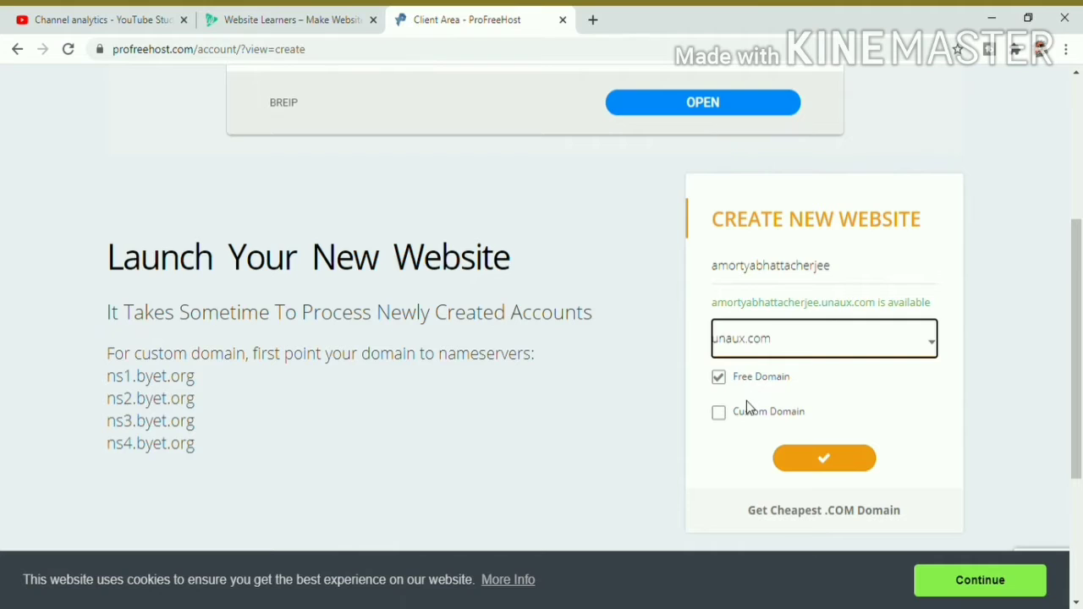
click(983, 315)
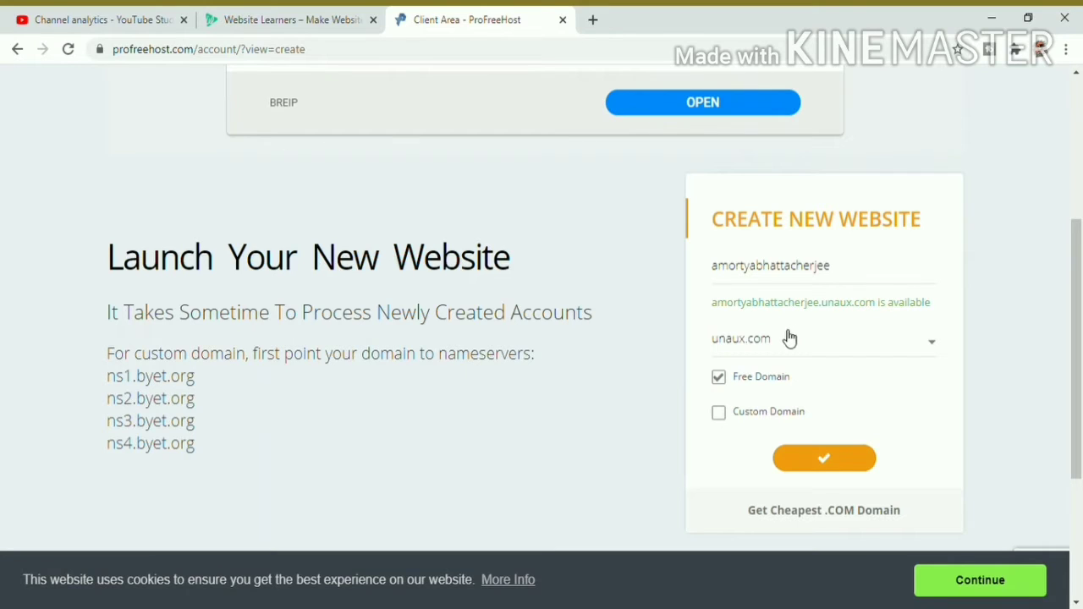
click(824, 464)
mouse_move(1078, 301)
mouse_down()
mouse_move(1079, 420)
mouse_move(1080, 290)
mouse_up()
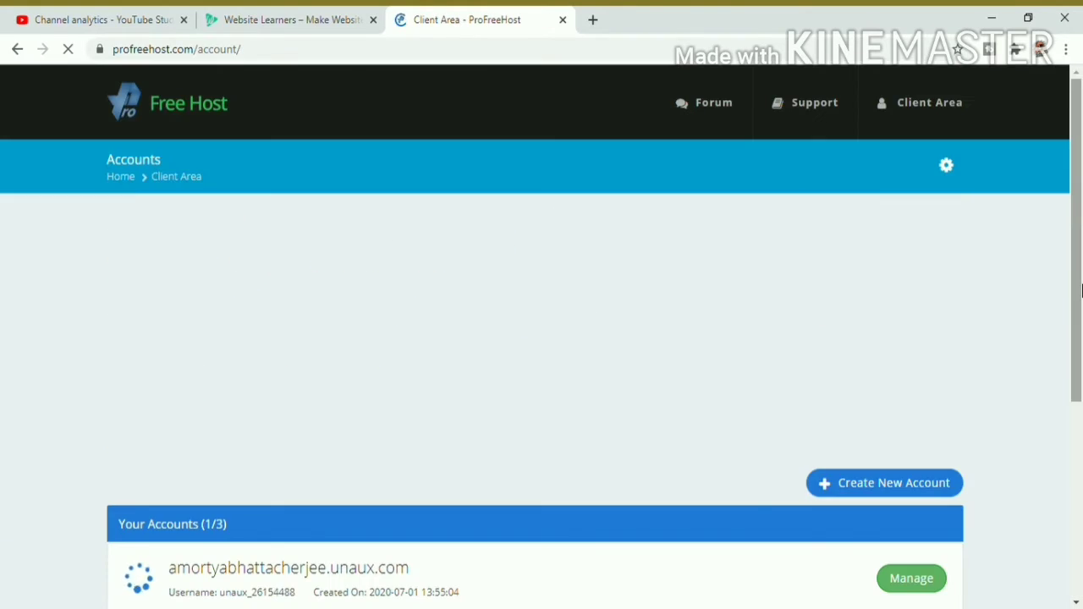
Step: Open Manage for the new unaux.com hosting account under Your Accounts
scroll(981, 410, down, 4)
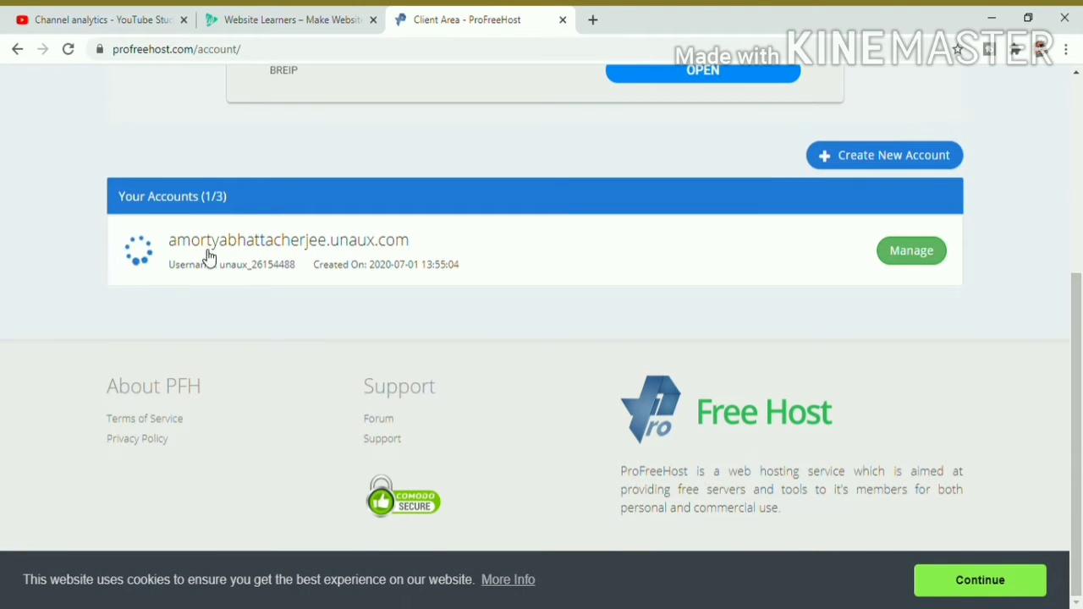
drag(412, 247, 161, 244)
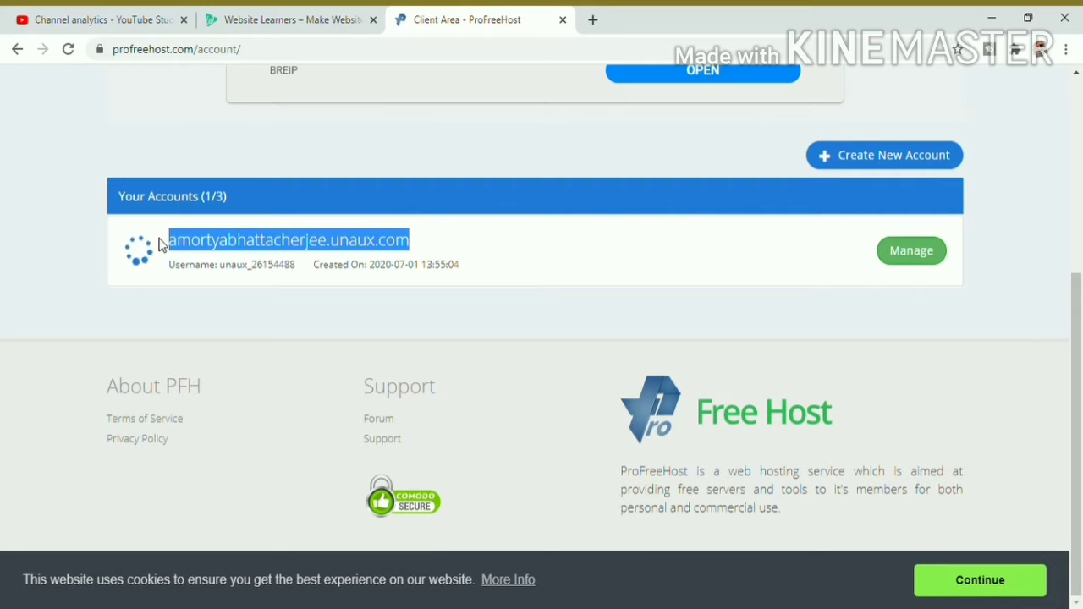
click(438, 256)
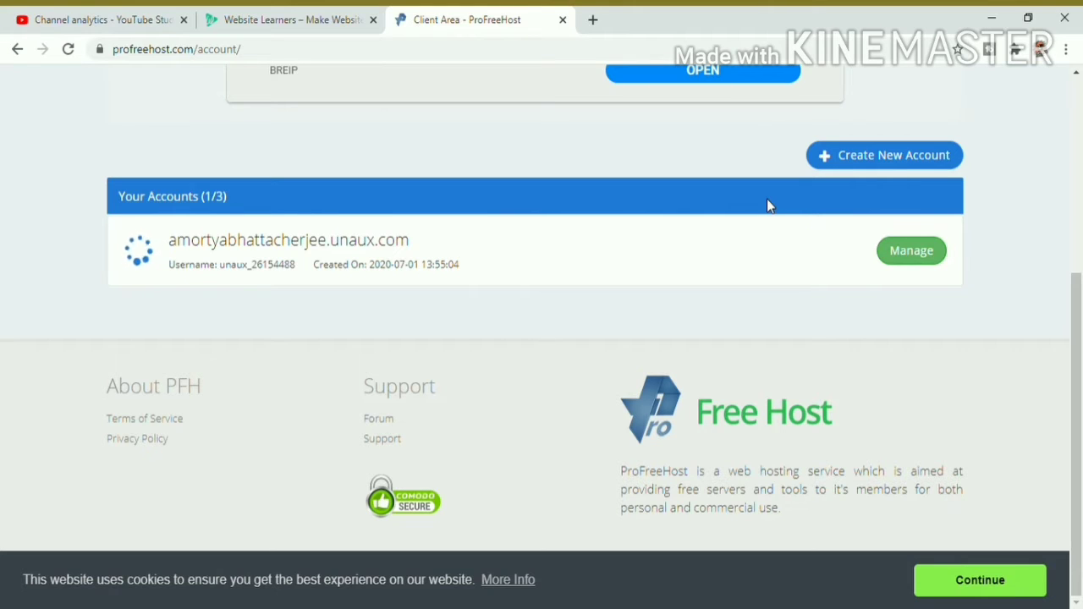
click(922, 262)
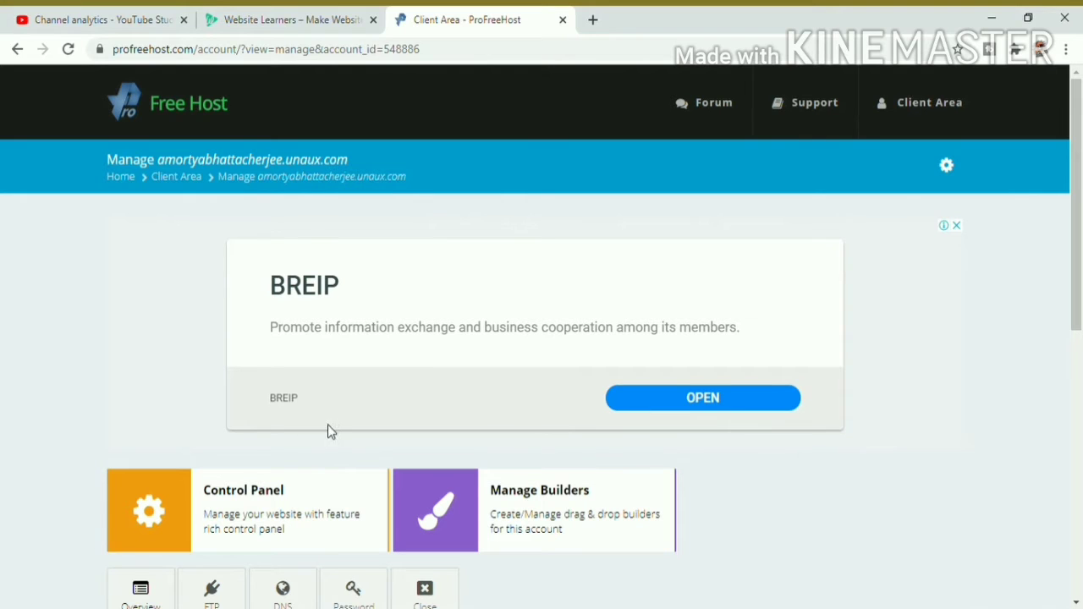
Step: Open the Control Panel and accept the service e-mail notice with I Approve
click(167, 527)
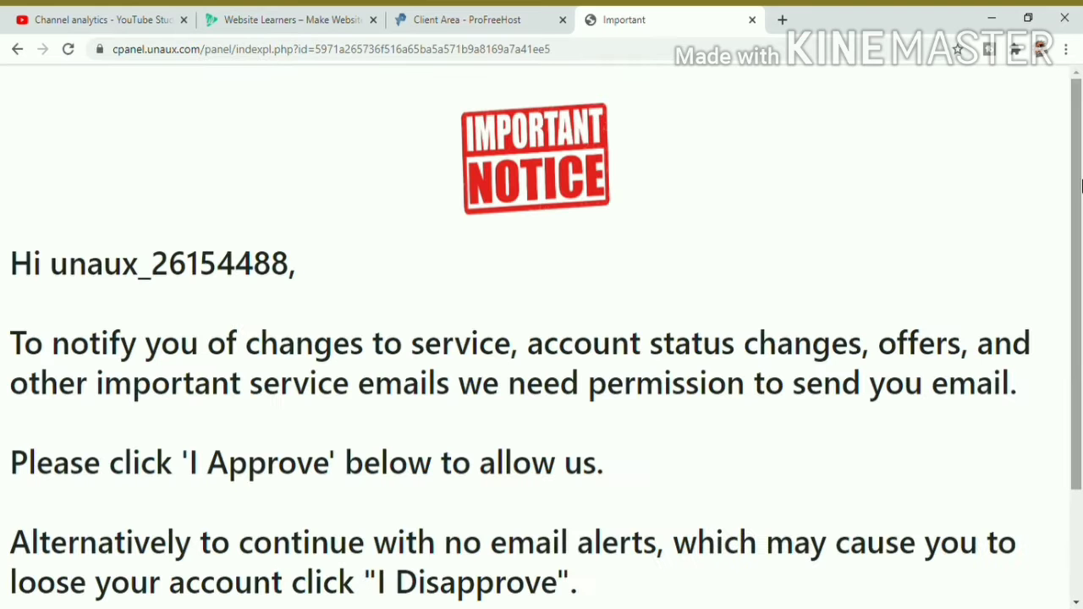
scroll(1081, 372, down, 2)
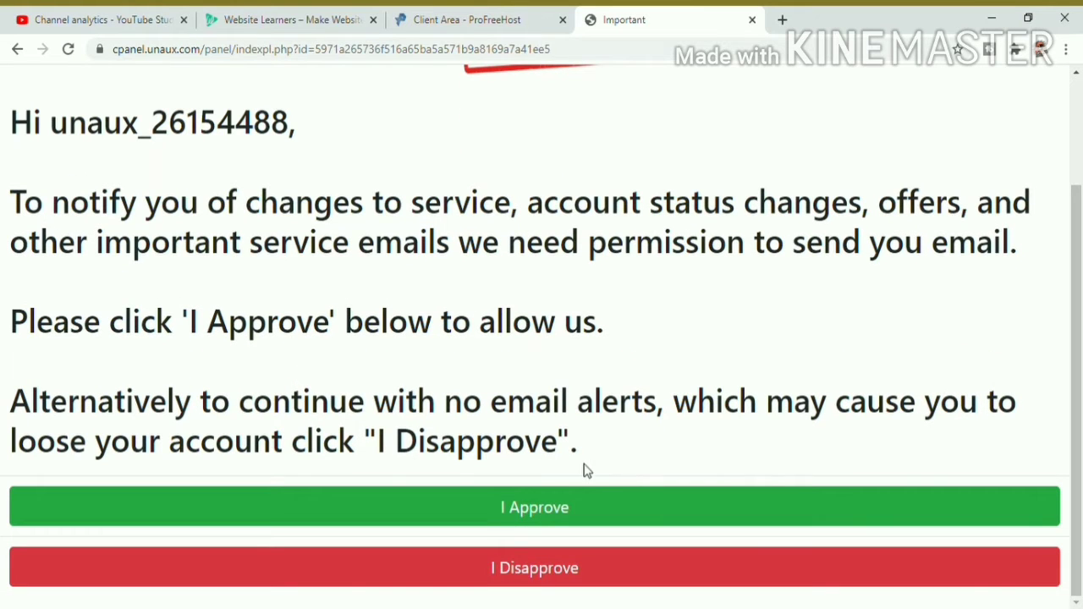
drag(26, 126, 708, 449)
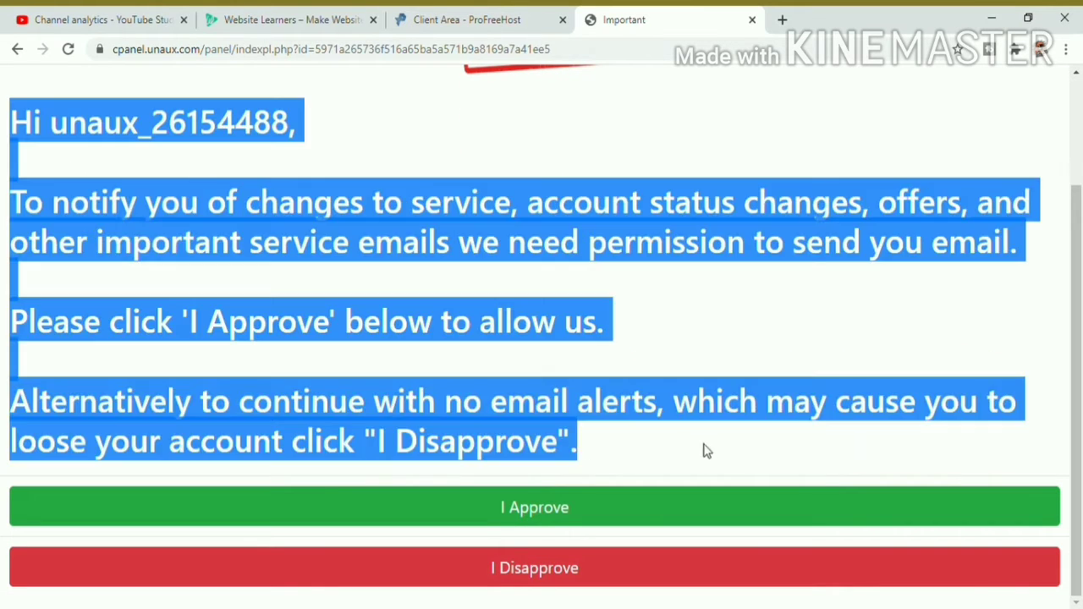
click(543, 511)
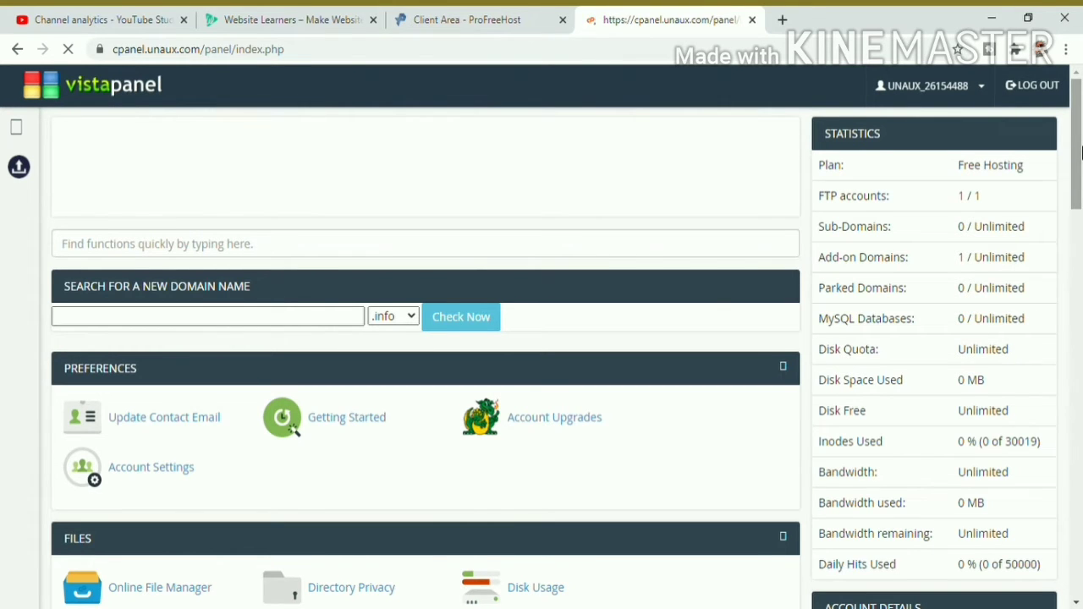
Step: Launch the Softaculous Apps Installer from the Software section
drag(1080, 151, 1071, 419)
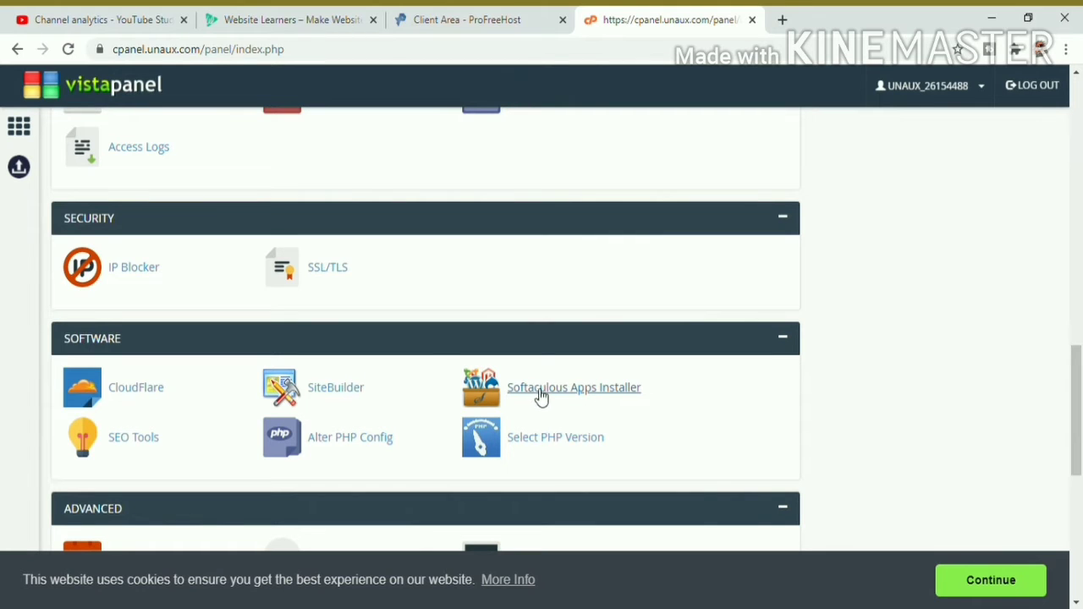
click(592, 391)
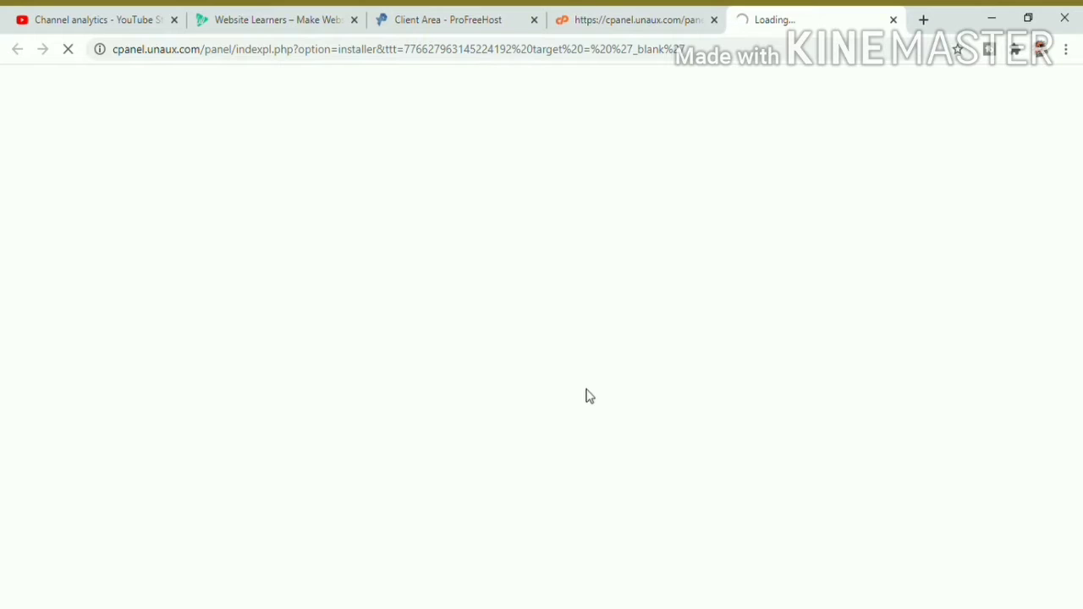
Step: Close the YouTube analytics tab and start a WordPress install in Softaculous
click(174, 19)
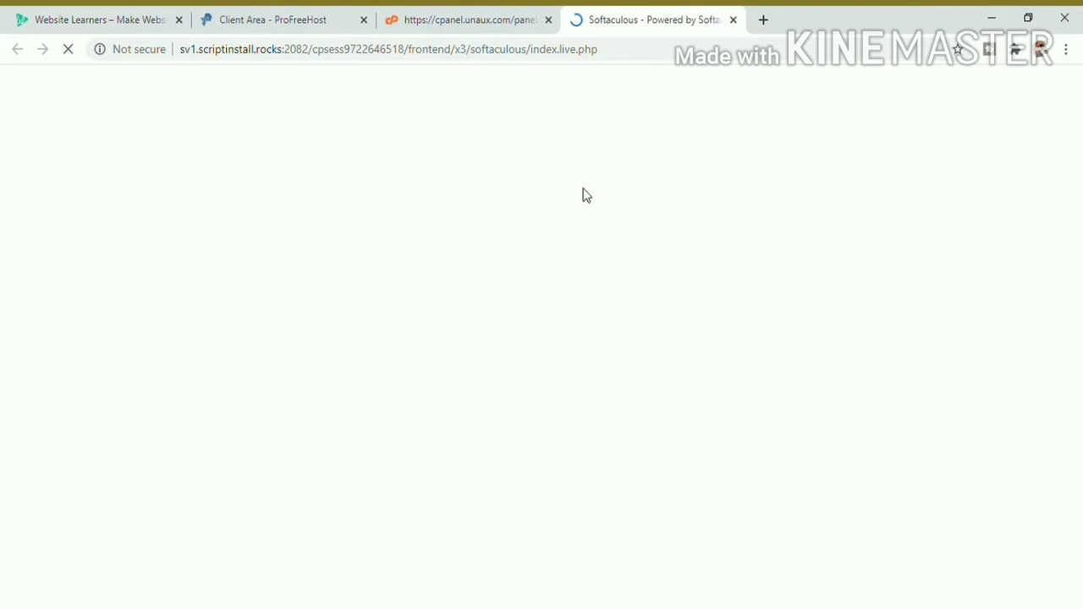
mouse_move(468, 288)
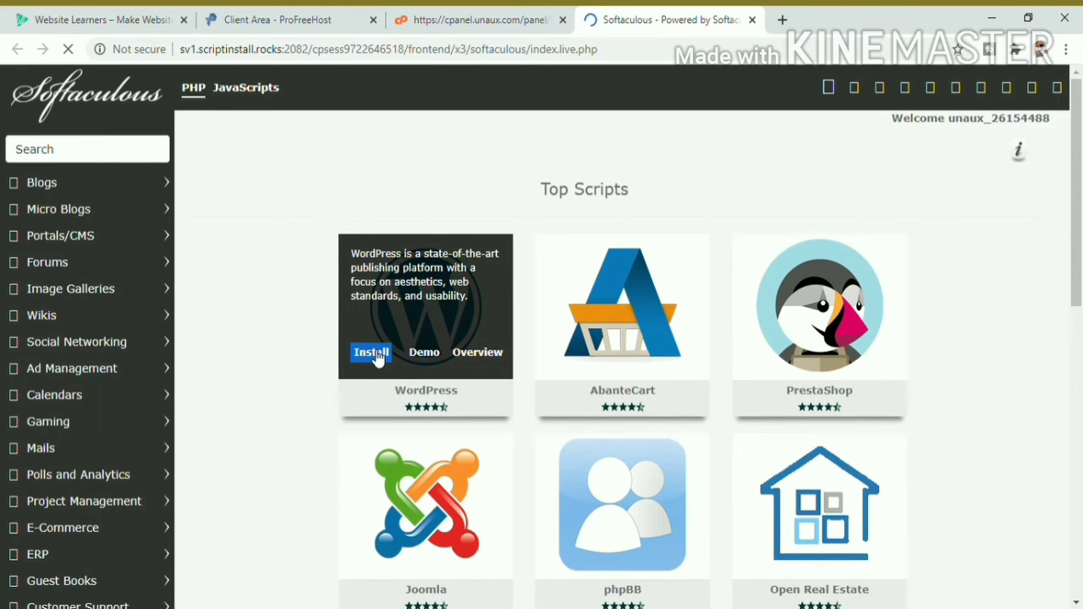
click(378, 357)
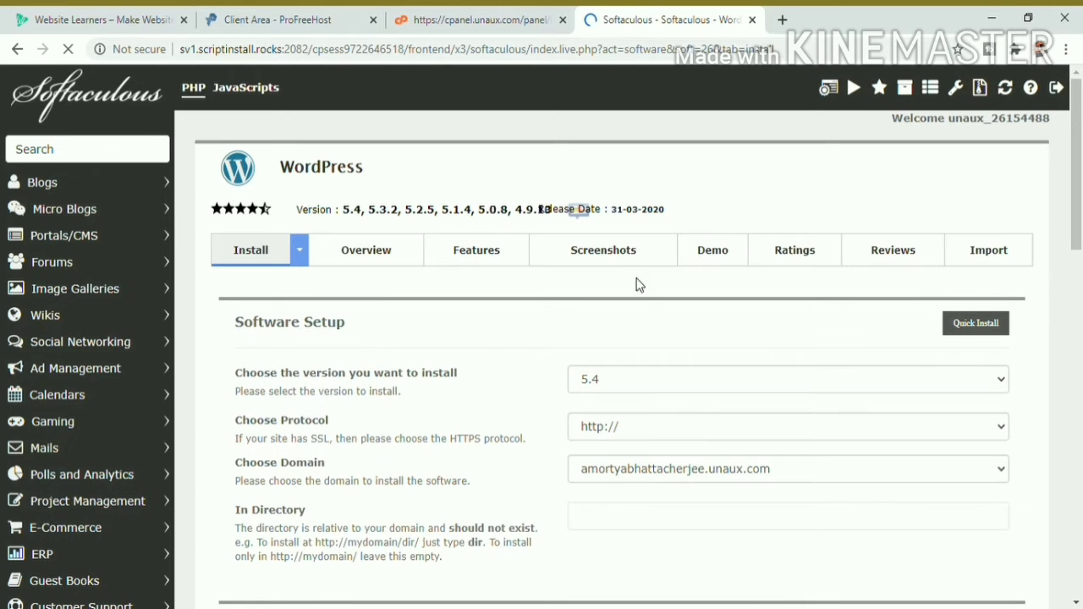
Step: Replace the default WordPress admin username with a custom one
drag(1080, 108, 1080, 268)
click(229, 301)
drag(230, 300, 1015, 357)
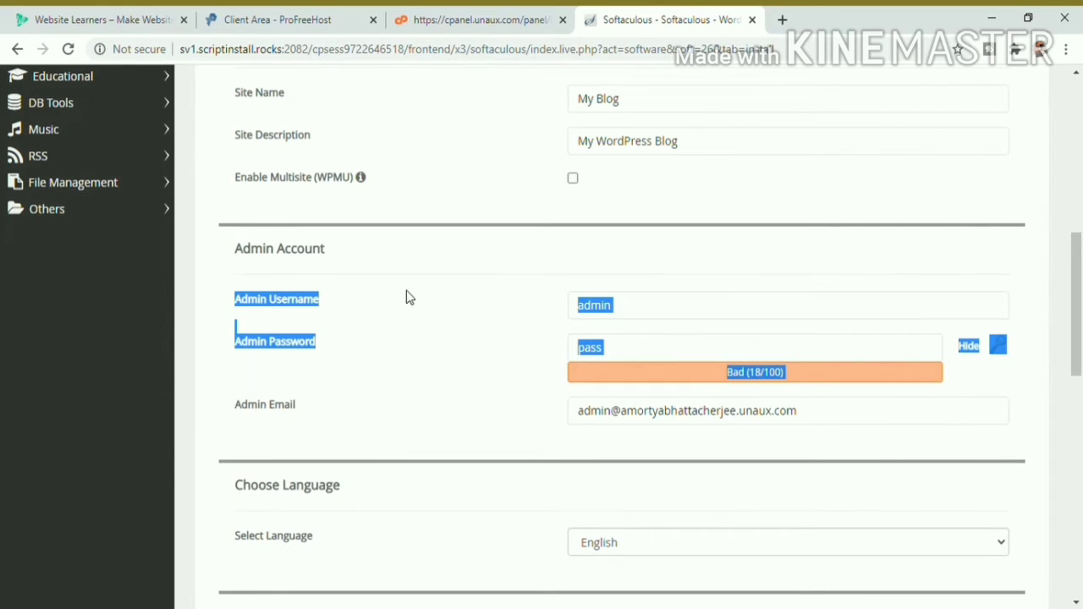
click(626, 309)
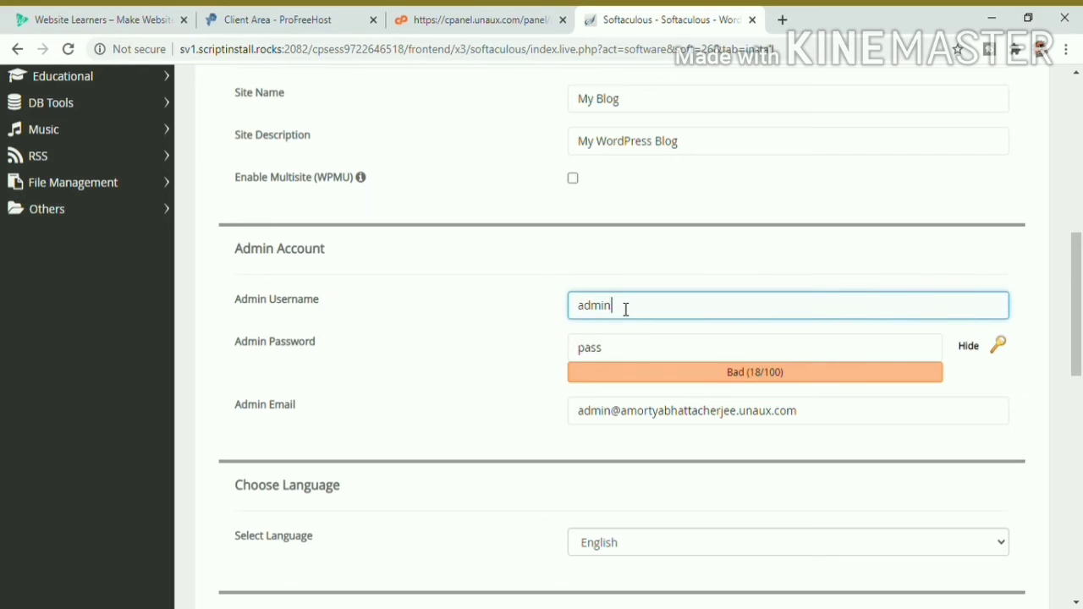
click(624, 346)
click(624, 320)
double_click(625, 319)
text(Amortya)
Step: Paste a strong admin password and submit the WordPress installation
drag(682, 358, 486, 357)
key(ctrl+v)
click(967, 345)
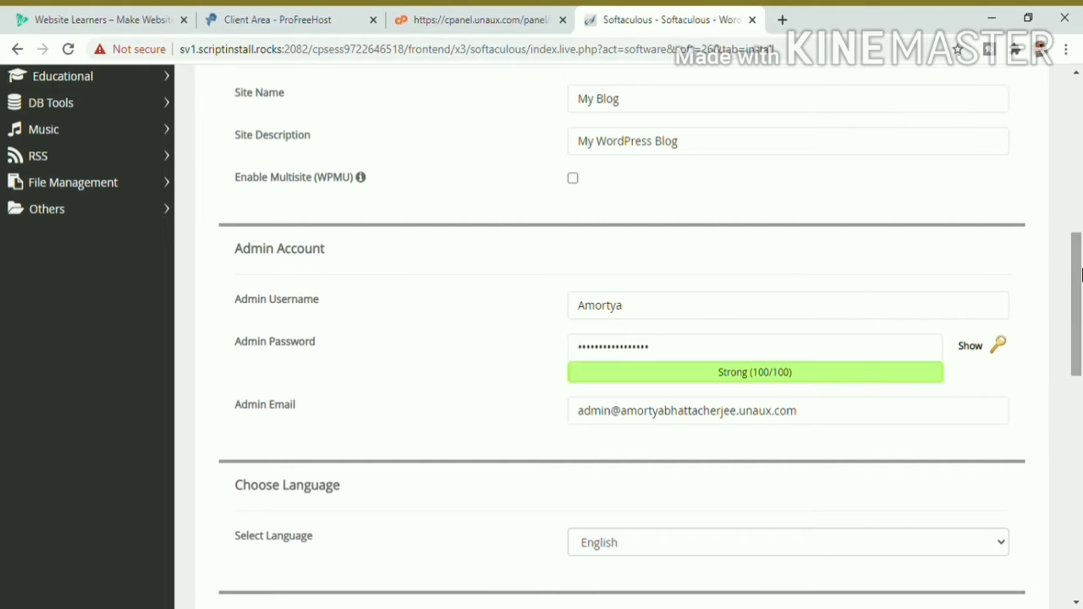
drag(1078, 245, 1079, 492)
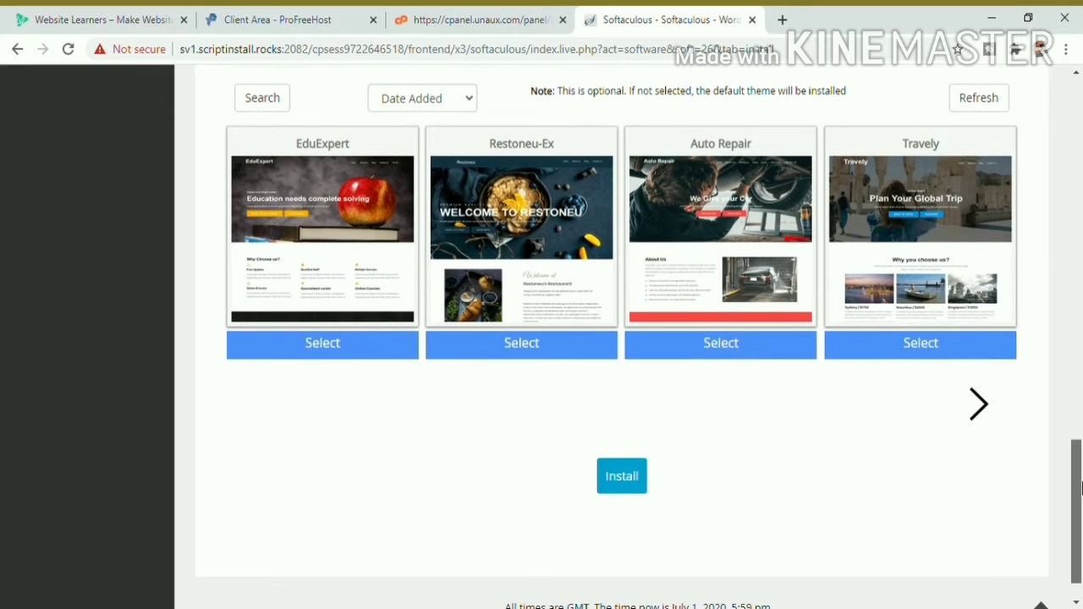
click(624, 478)
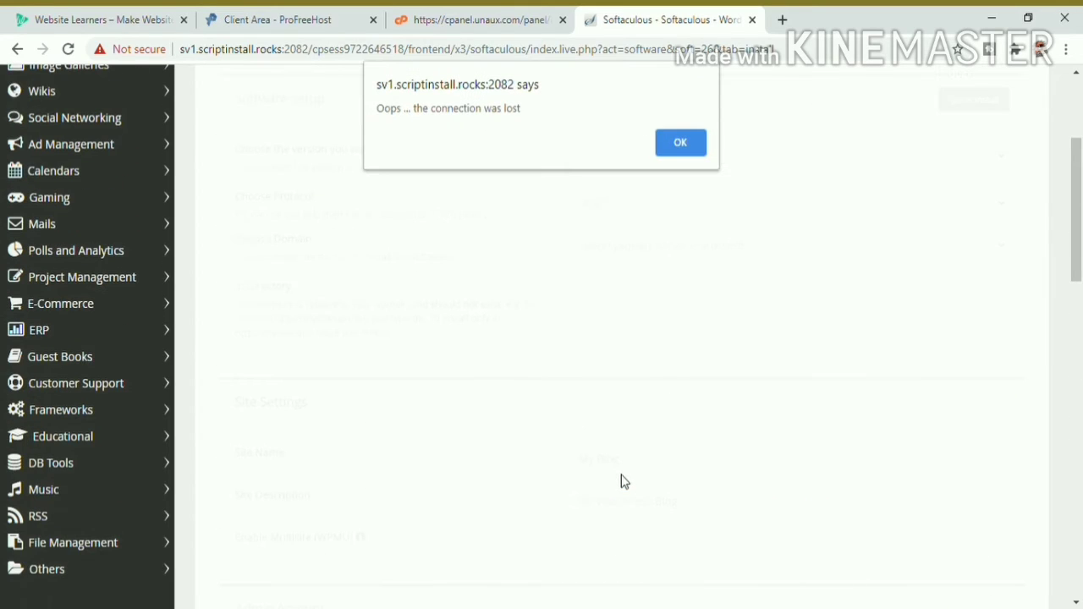
Step: Dismiss the connection-lost alert and open the newly installed WordPress site from the success message
click(697, 138)
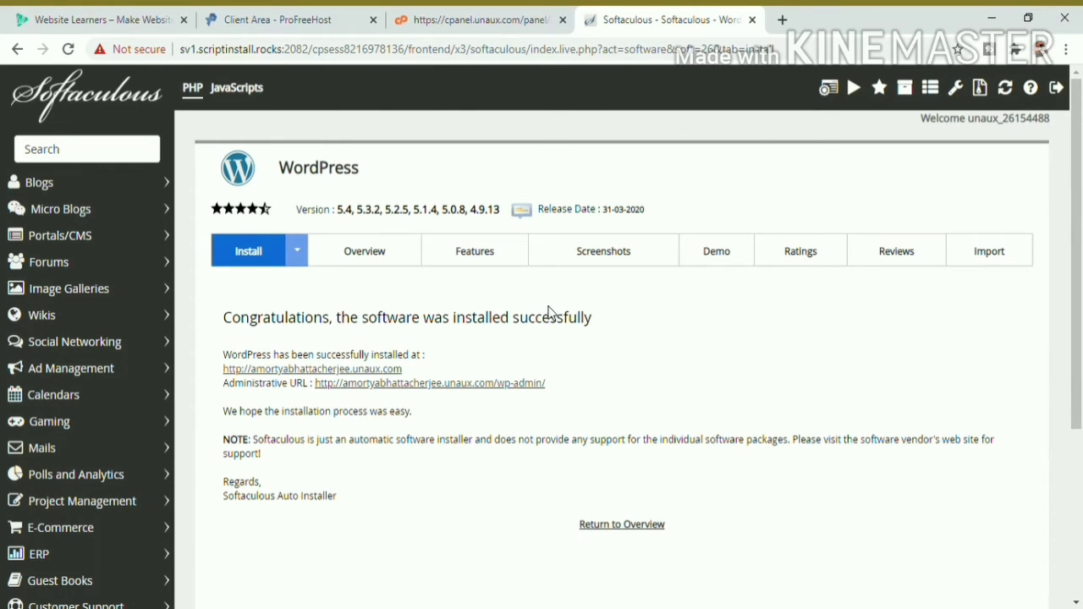
drag(427, 376, 242, 321)
click(598, 359)
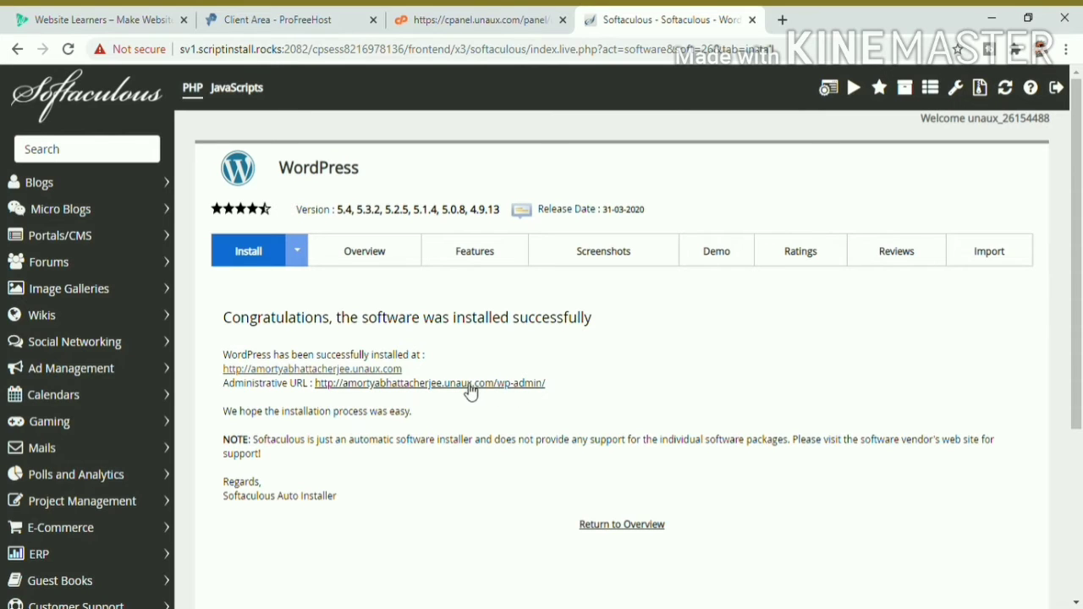
click(335, 369)
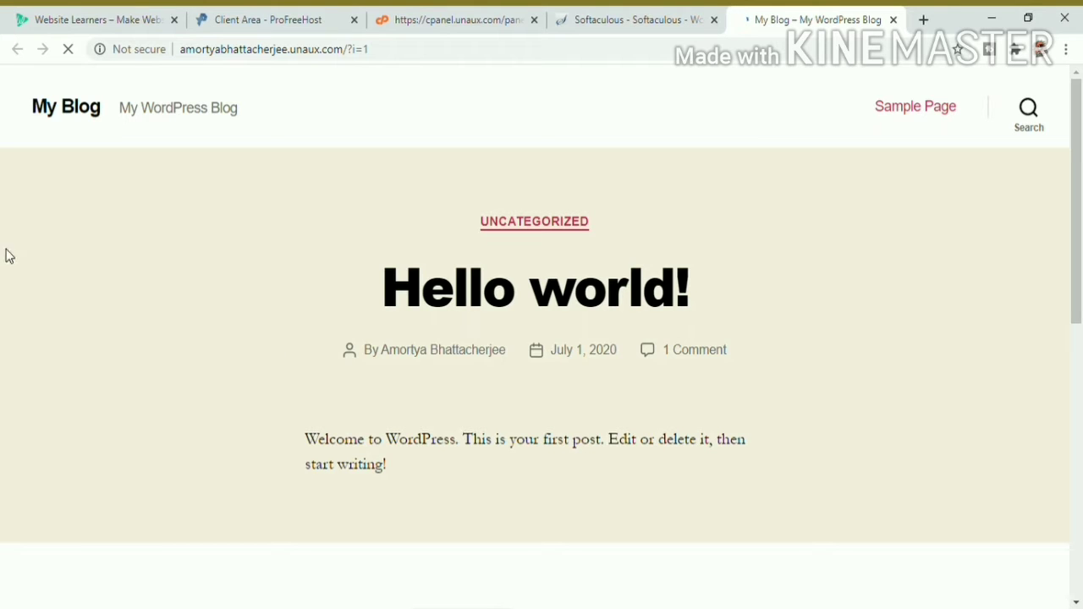
Step: Append wp-admin to the site address and open the WP Admin - WordPress.com search result
drag(27, 104, 876, 425)
click(852, 416)
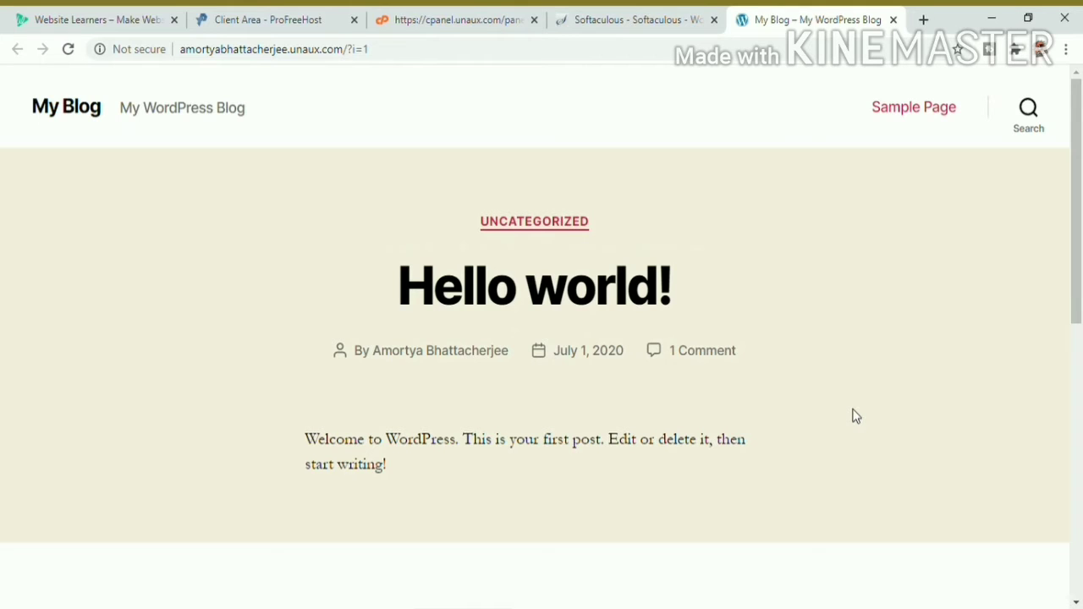
double_click(372, 59)
click(372, 59)
text(wp)
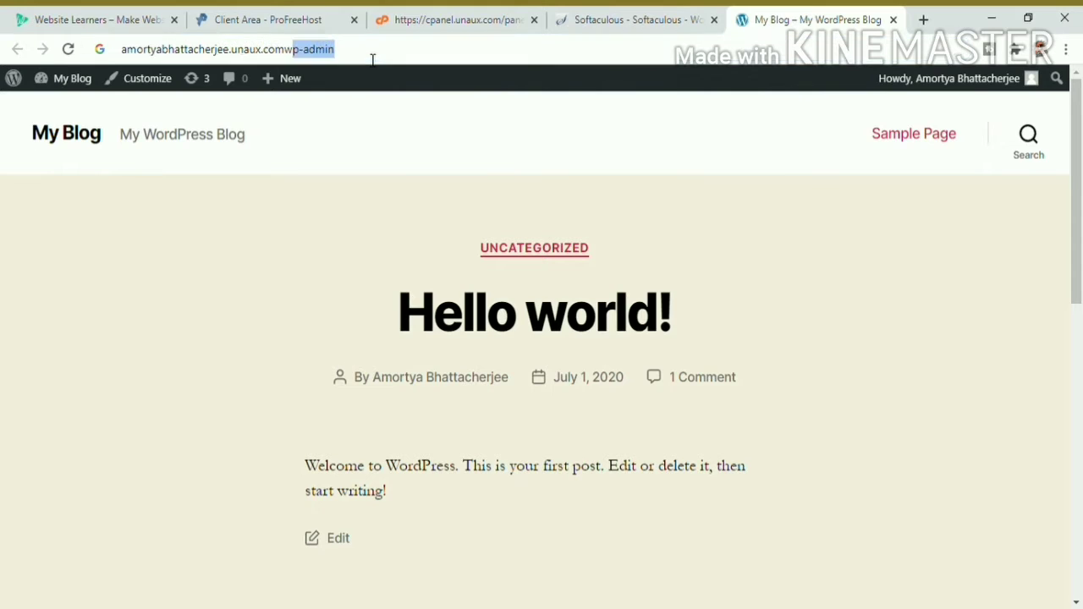
text(-admin)
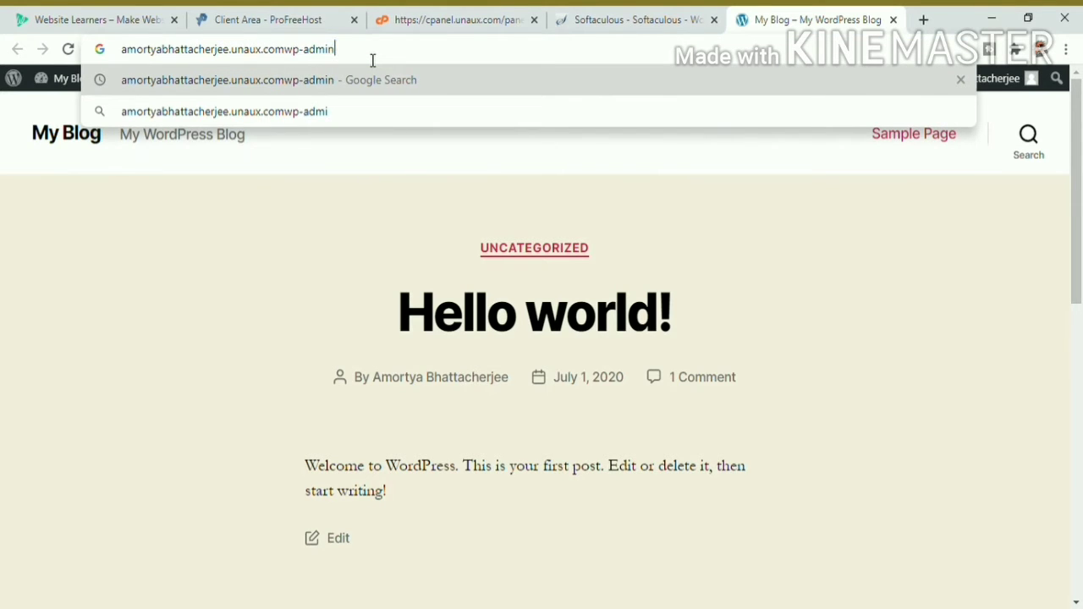
key(Return)
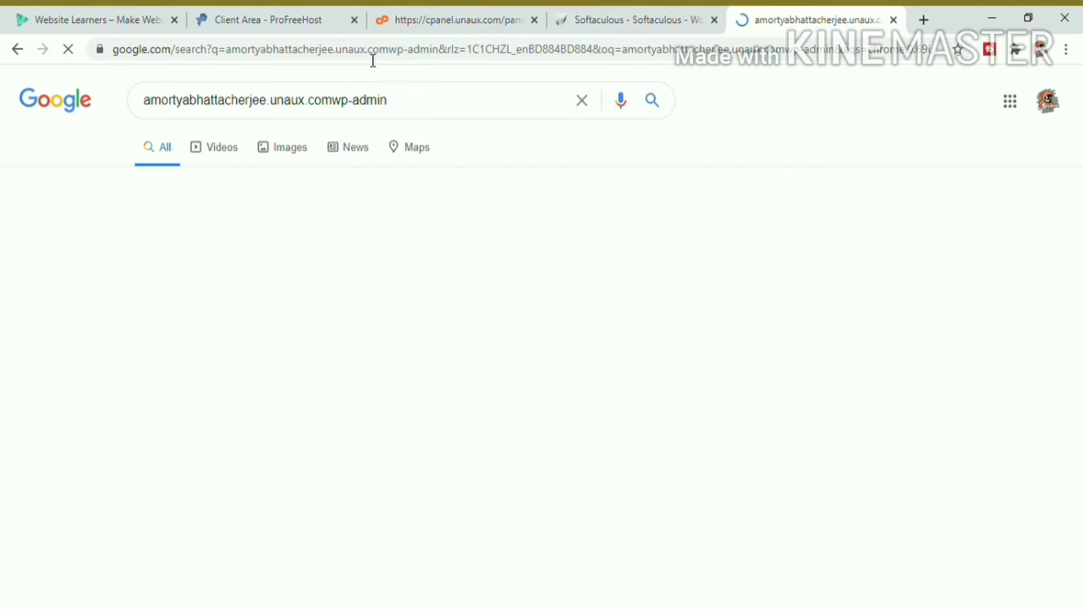
click(277, 269)
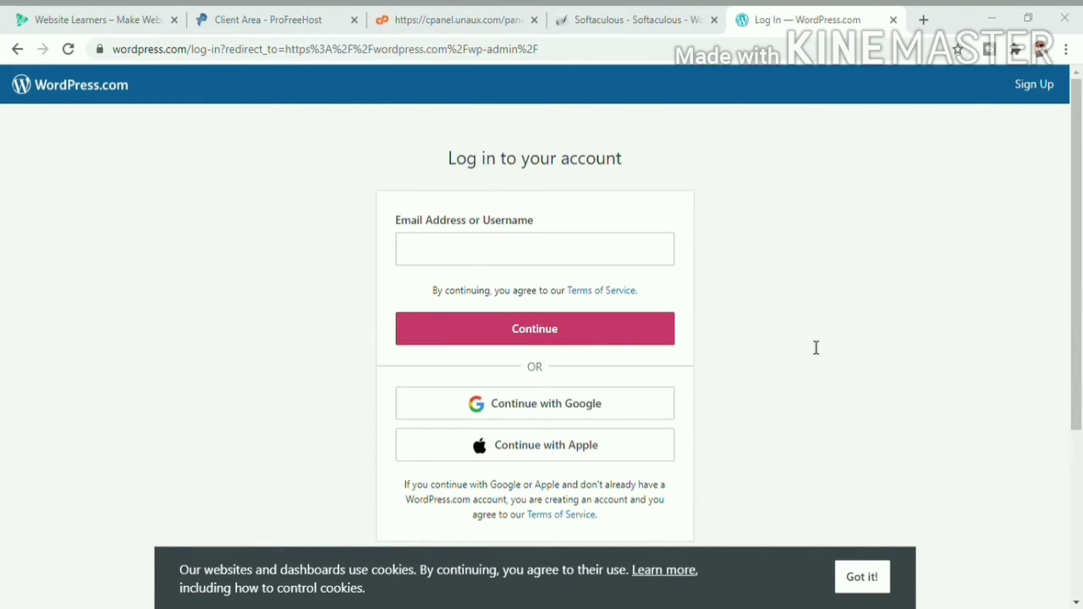
Step: Enter the account username on the WordPress.com login page and continue
click(541, 264)
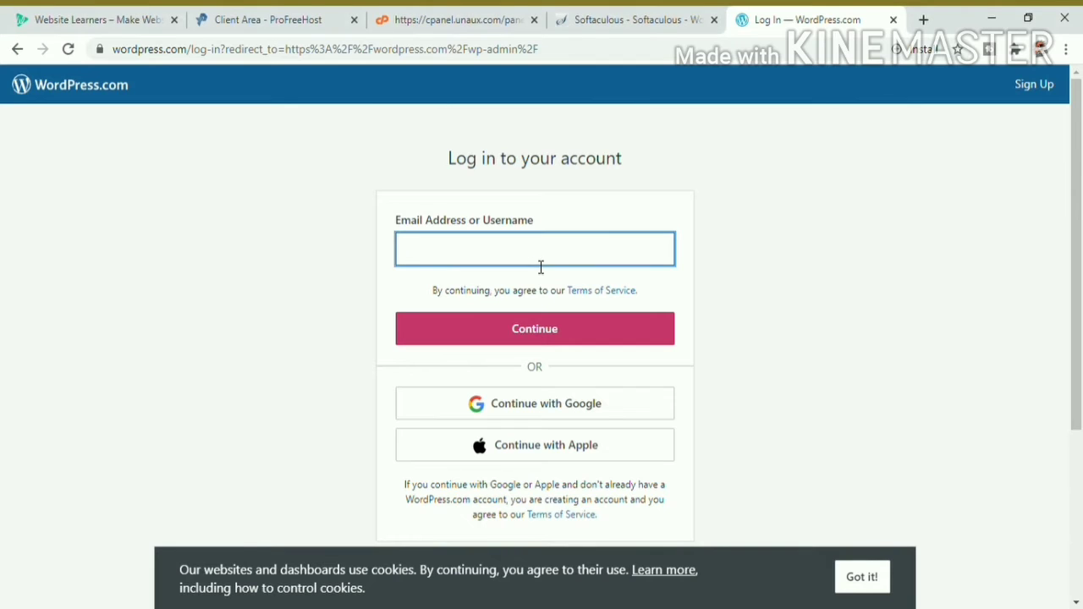
text(Amortya Bhattacherjee)
click(545, 329)
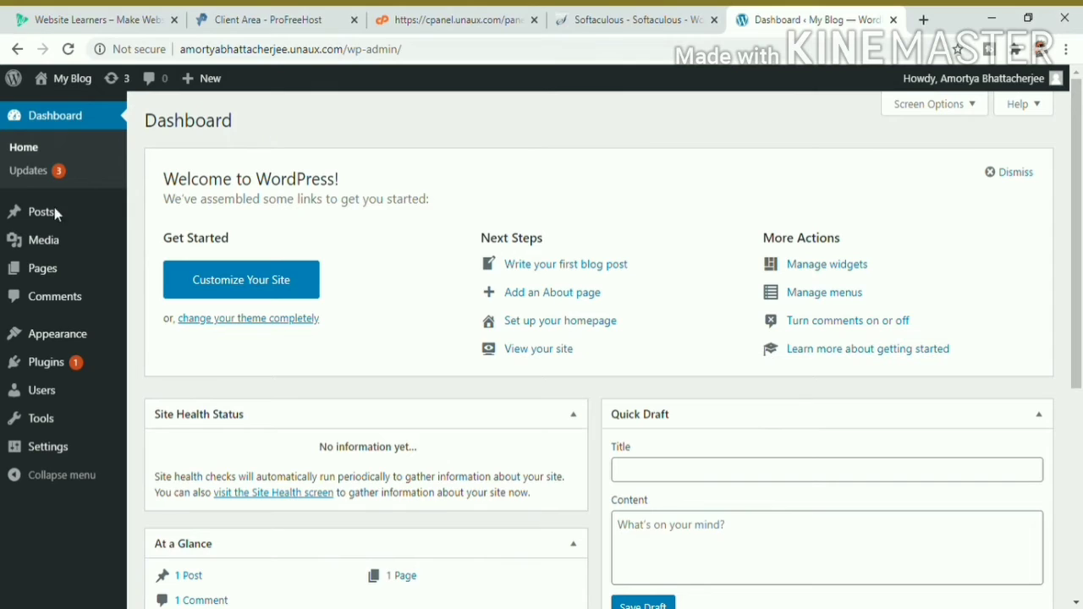
Step: Go to Appearance > Themes > Add New and search for the 'astra' theme
mouse_move(86, 342)
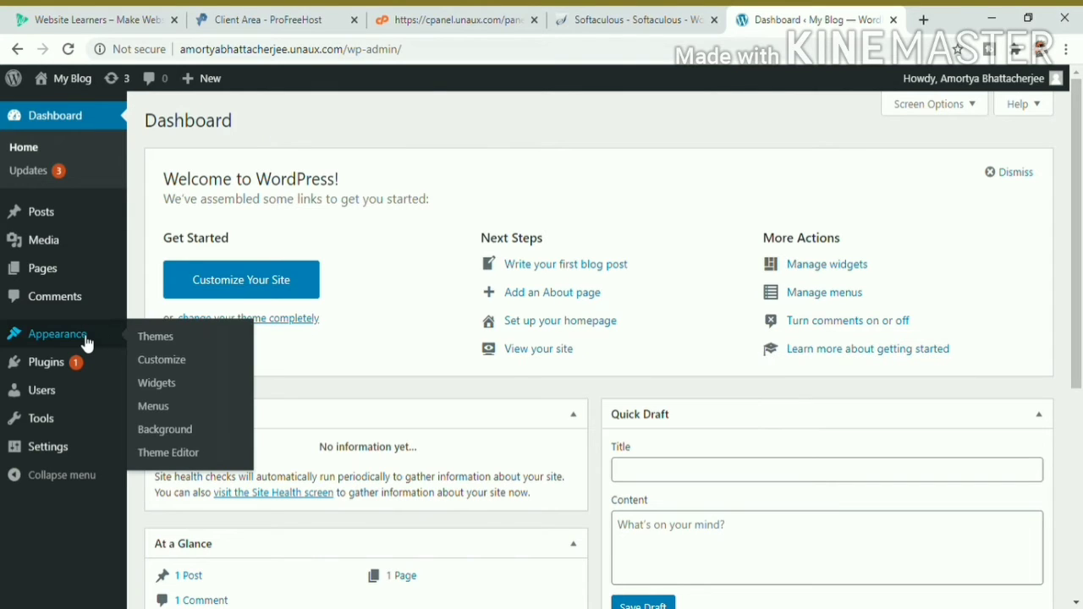
click(177, 338)
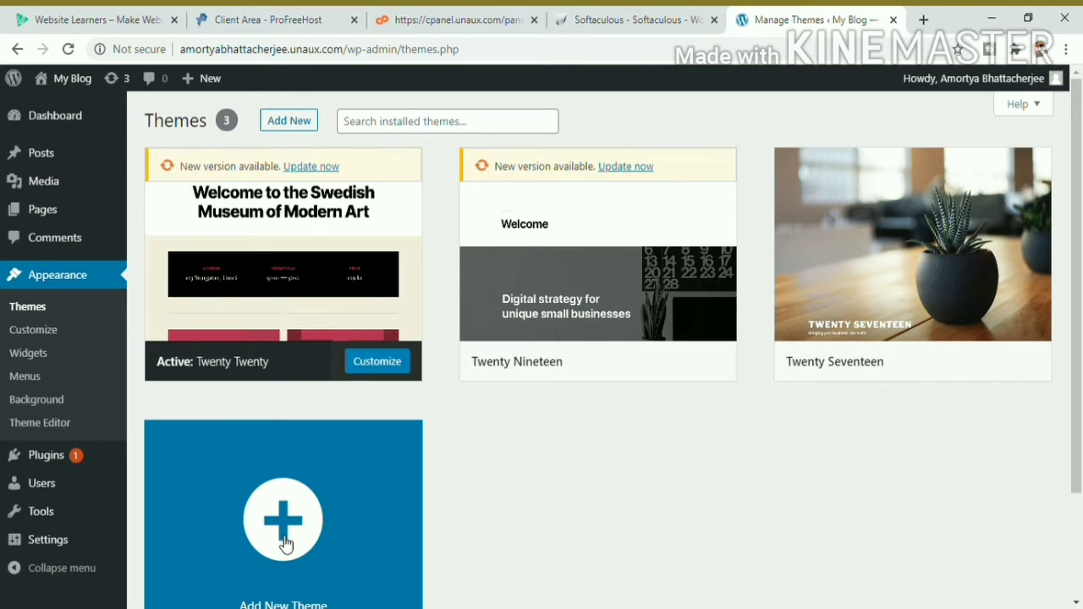
click(285, 544)
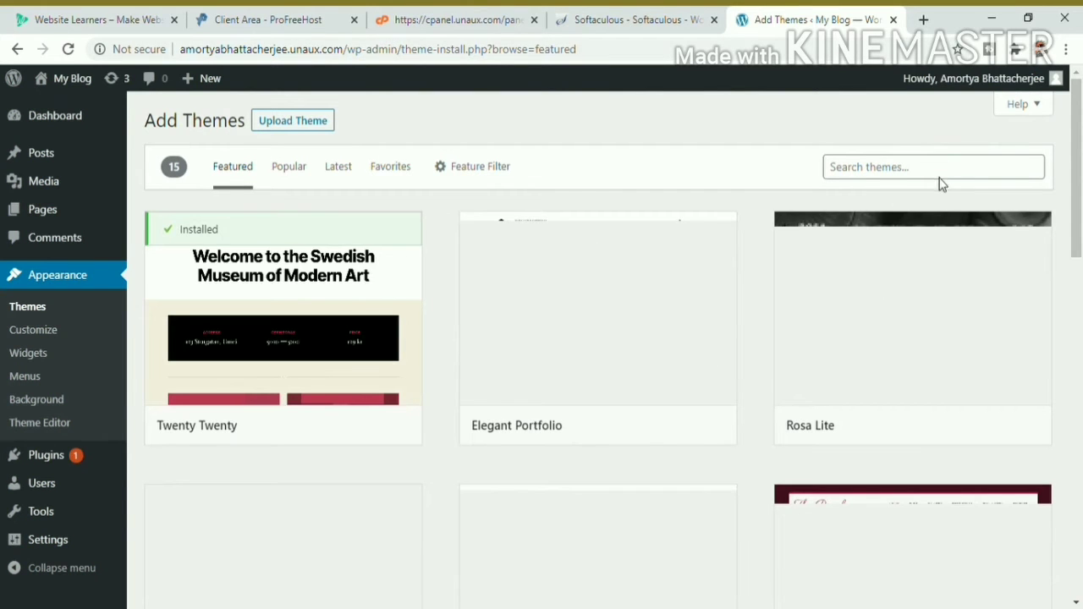
click(914, 172)
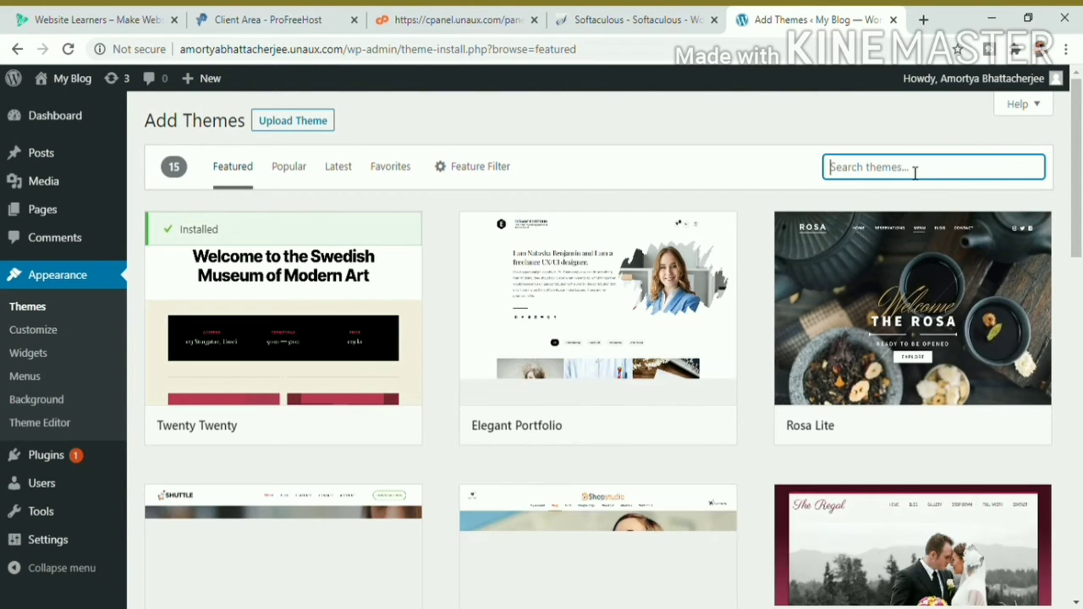
text(astra)
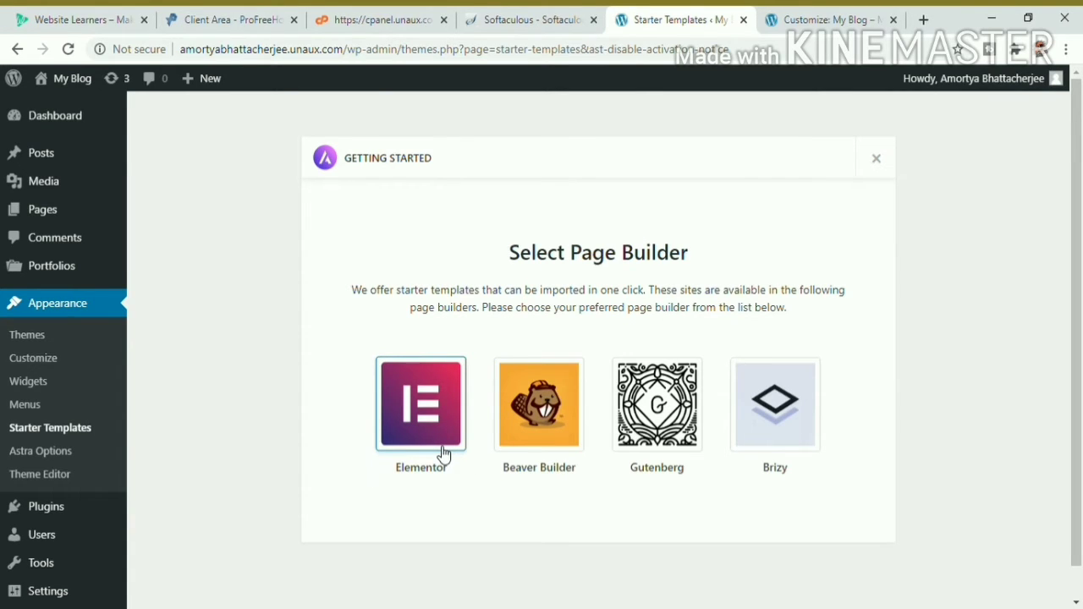
Step: Choose Elementor as page builder, search templates for 'dig' and open Digital Agency
click(428, 472)
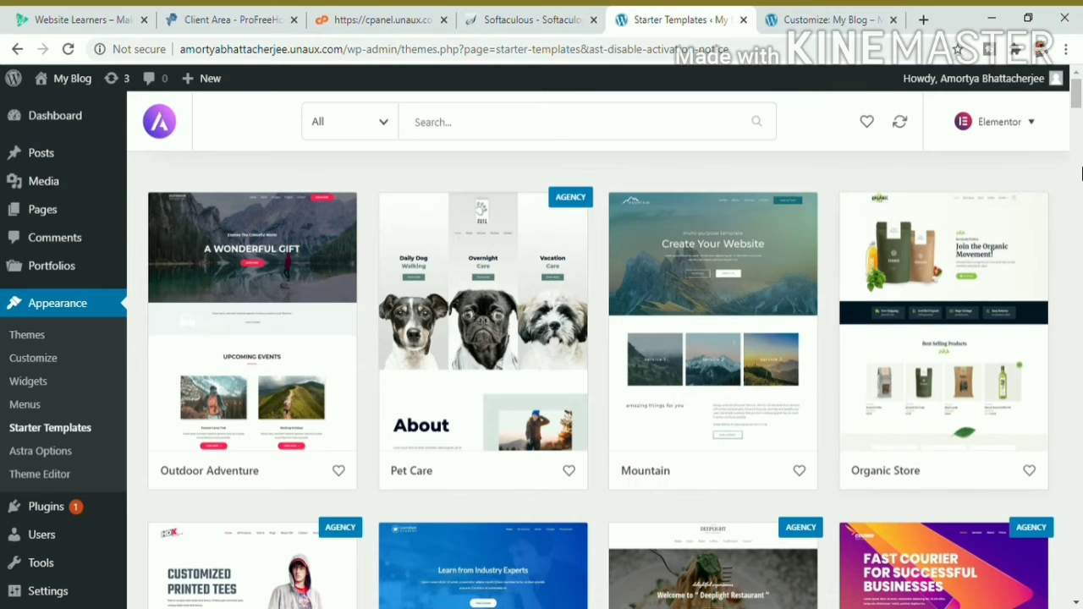
drag(1077, 95, 1077, 144)
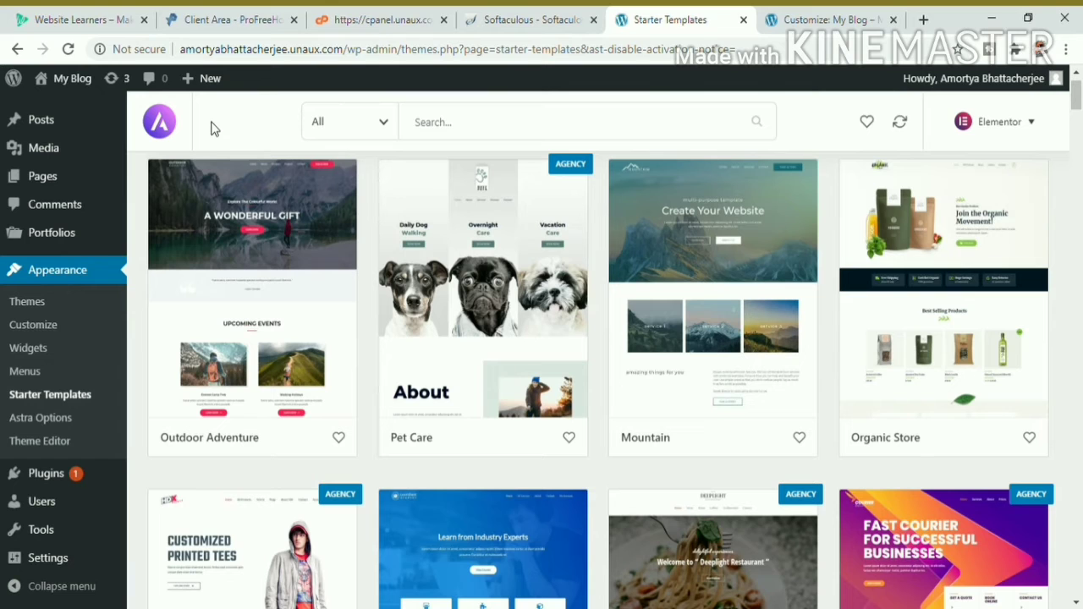
text(dig)
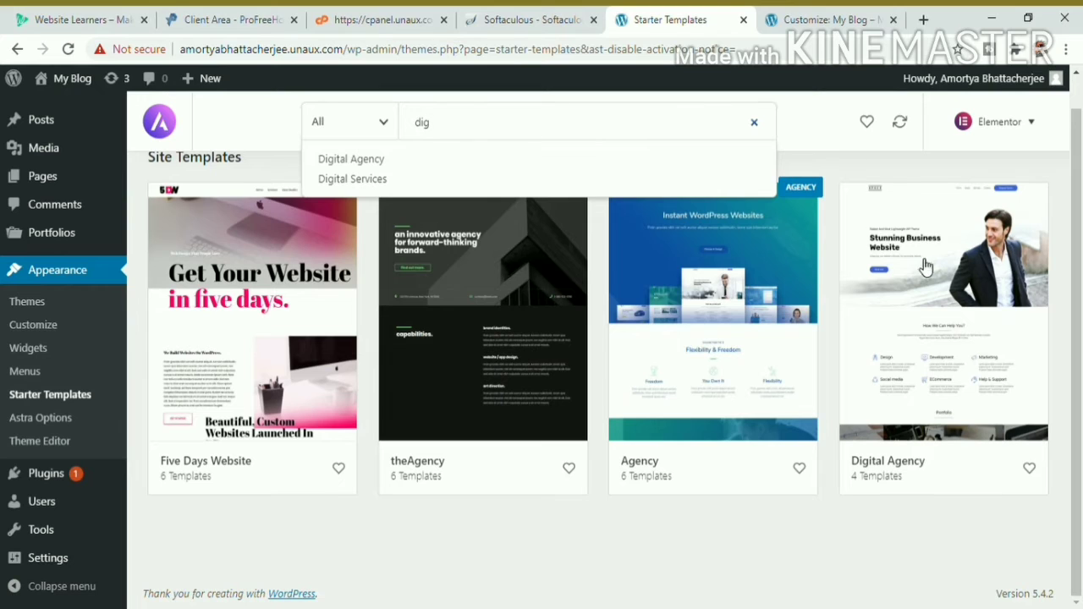
click(941, 306)
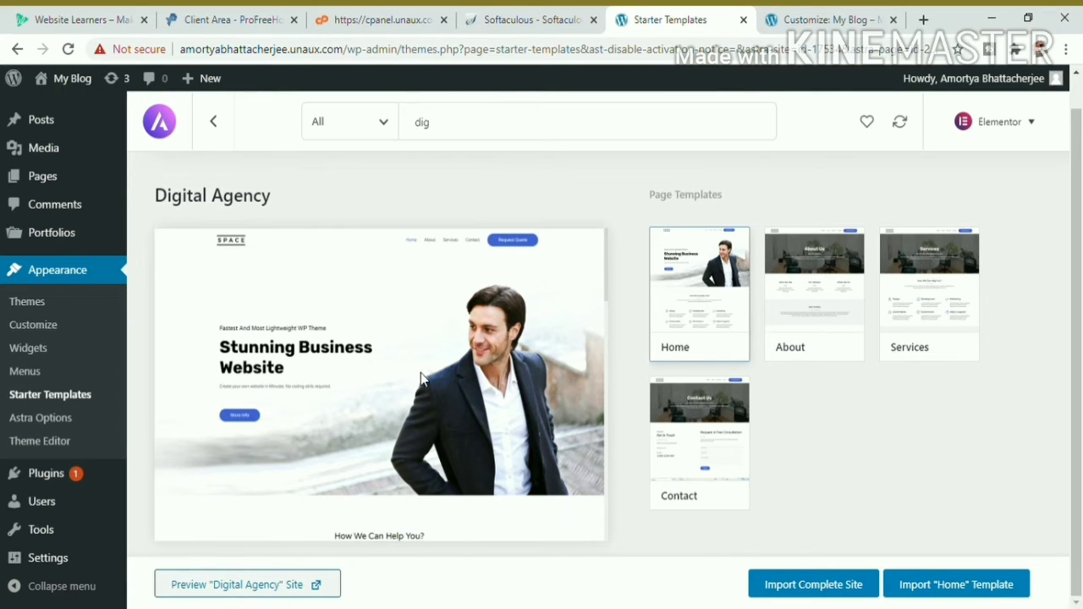
Step: Import the complete Digital Agency site, deleting the previously imported site
click(817, 596)
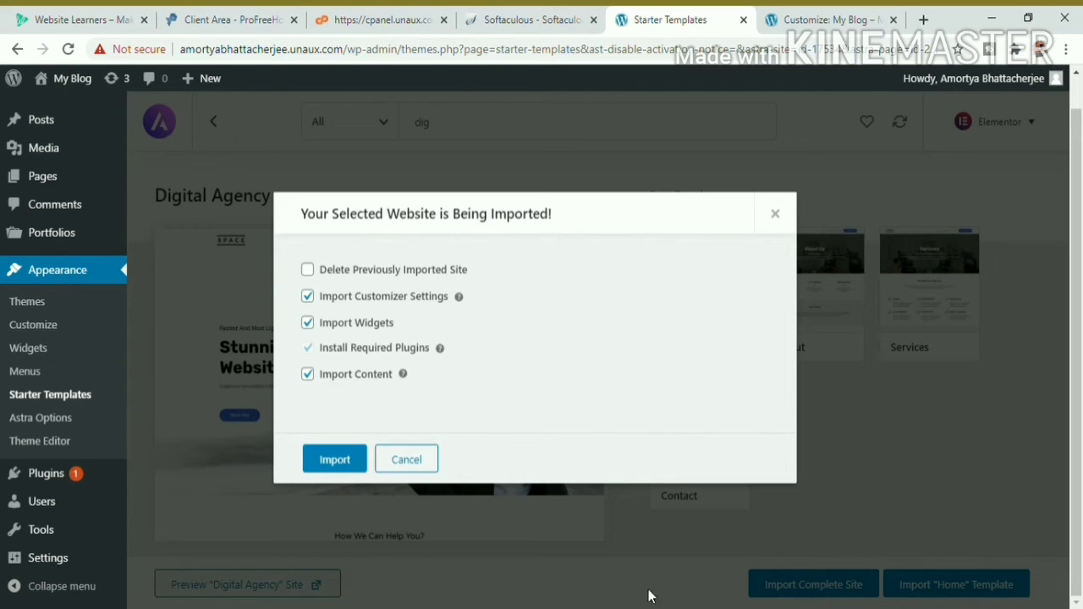
click(310, 272)
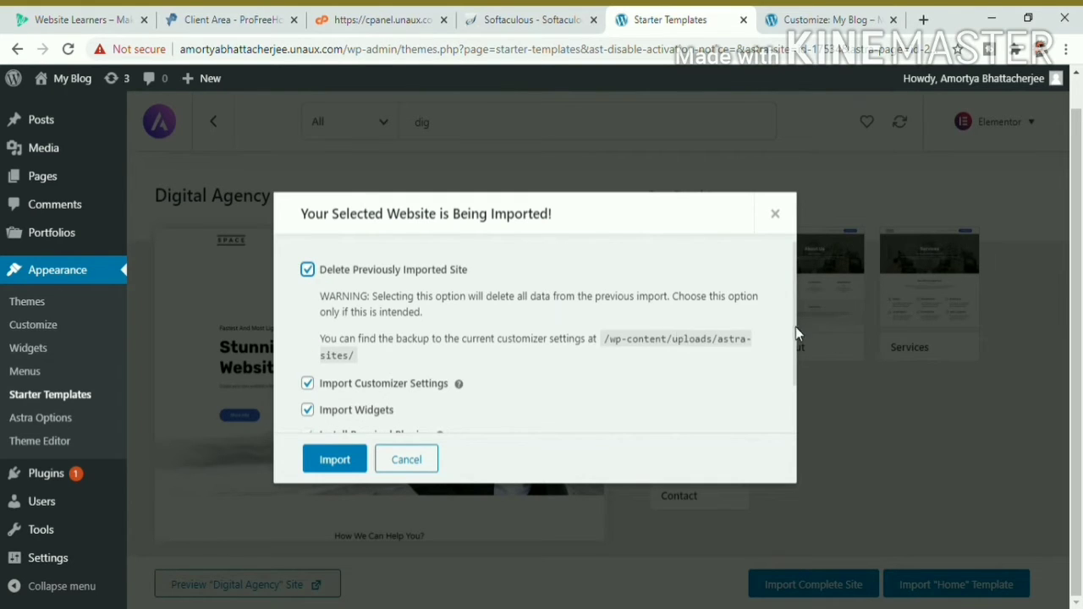
scroll(793, 338, down, 2)
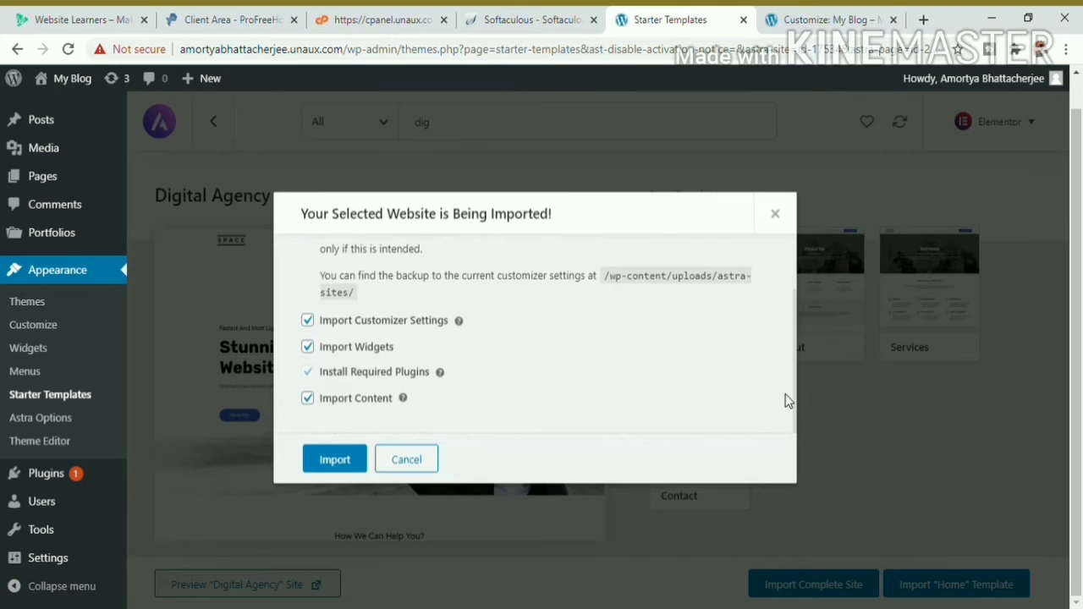
click(337, 464)
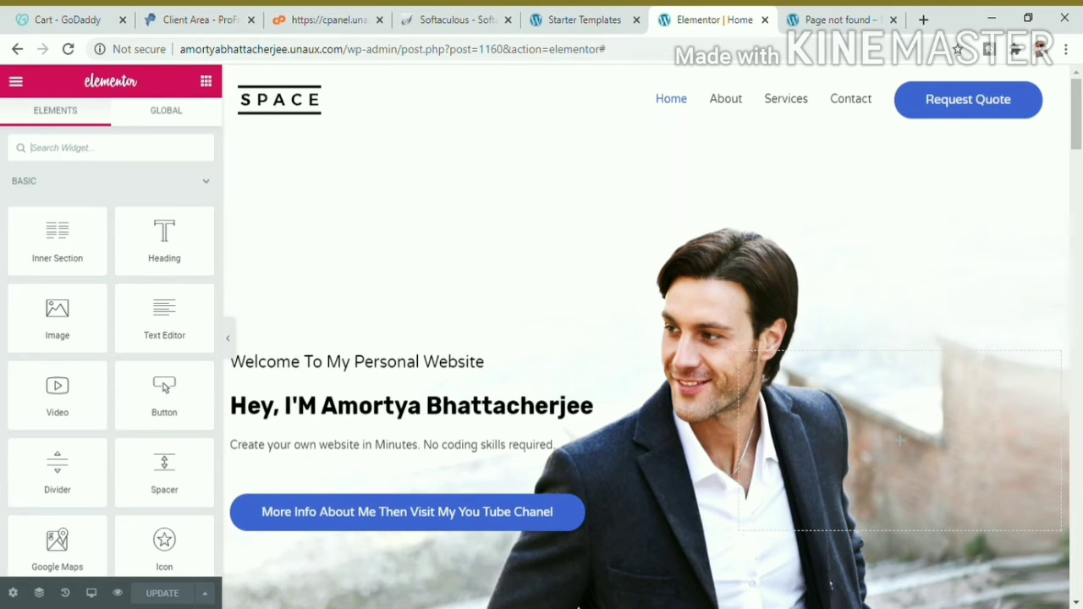
Step: Rewrite the first hero heading as 'Welcome To My Personal Website'
click(492, 370)
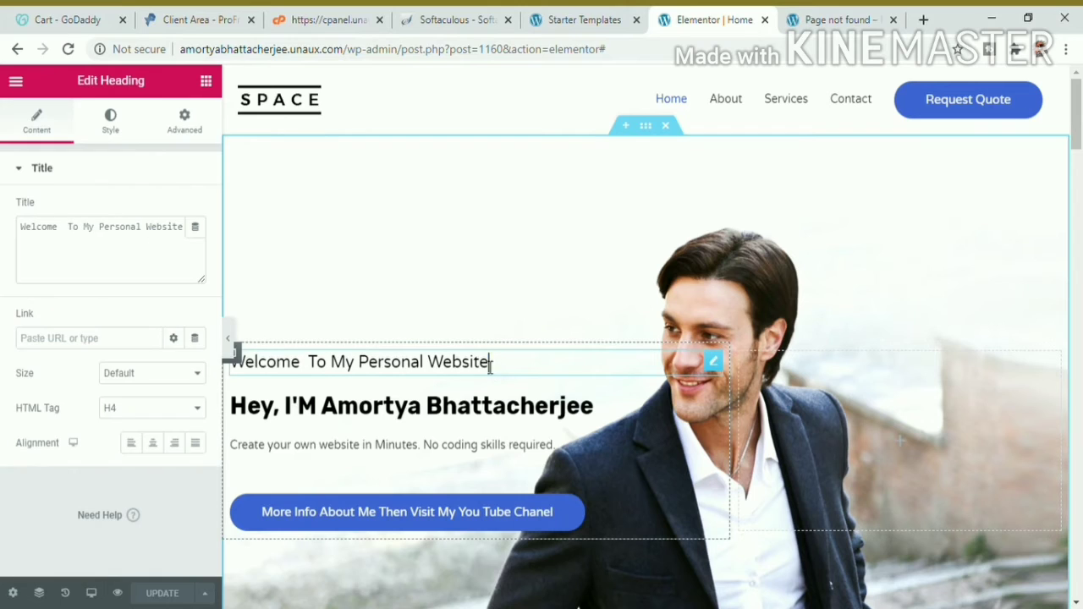
drag(490, 364, 235, 359)
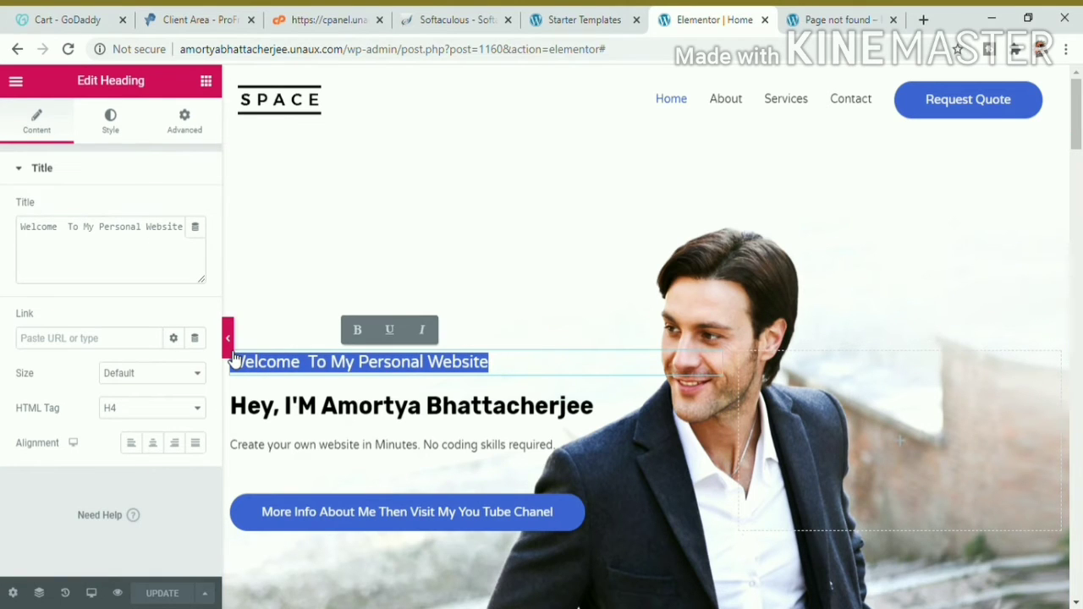
text(WElcome)
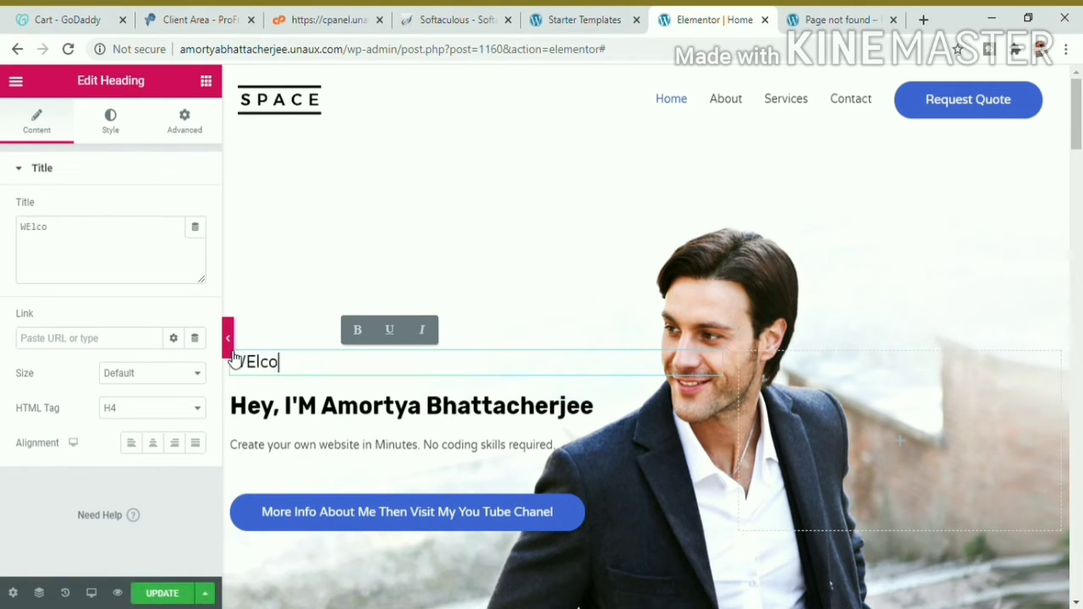
key(BackSpace)
key(BackSpace)
key(BackSpace)
key(BackSpace)
key(BackSpace)
key(BackSpace)
key(BackSpace)
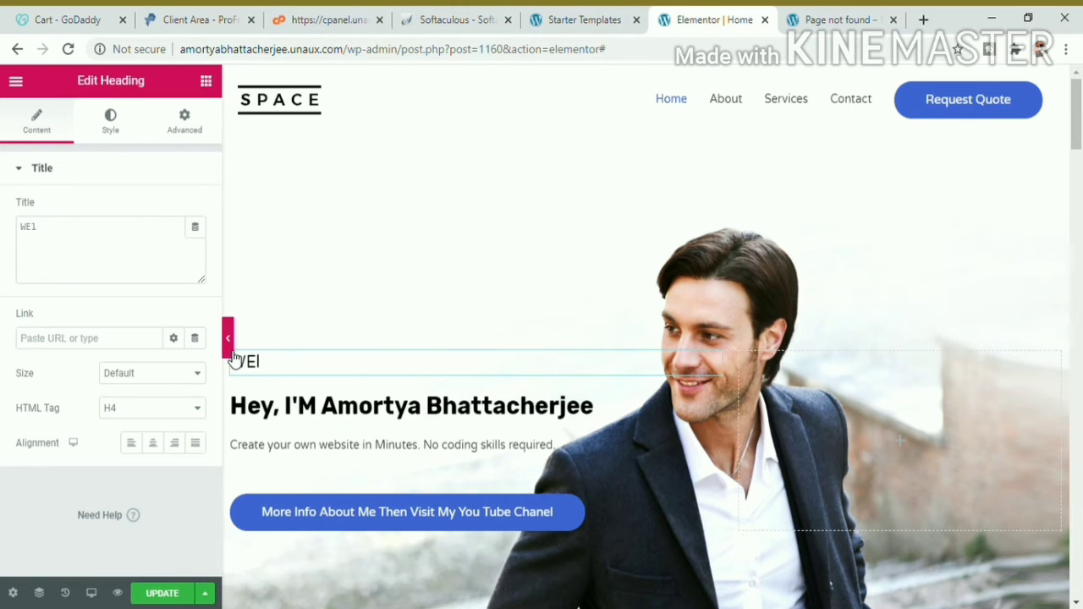
text(elcome To )
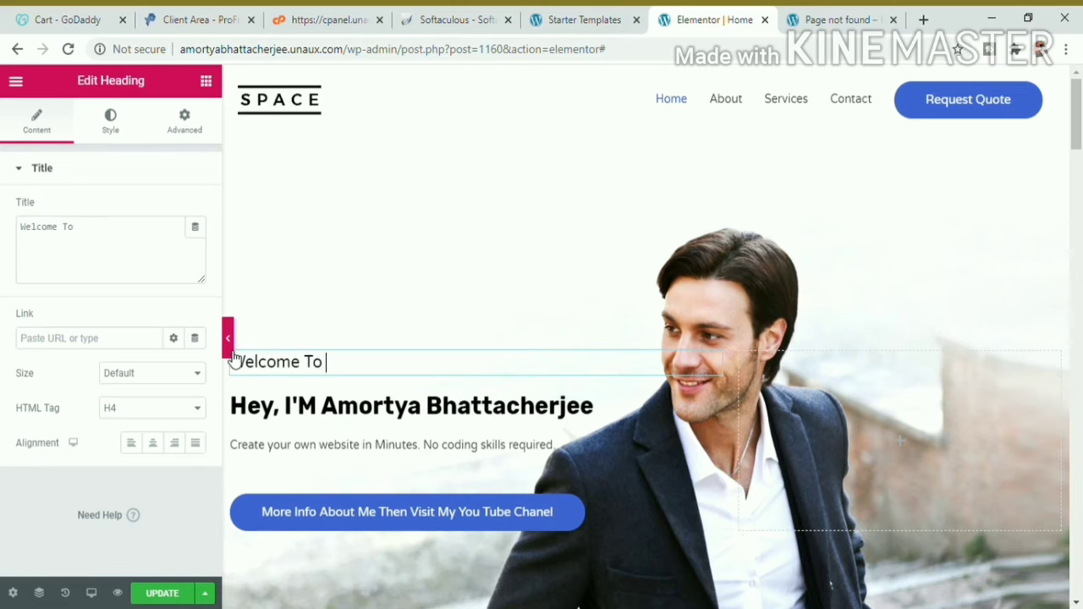
text(My Website)
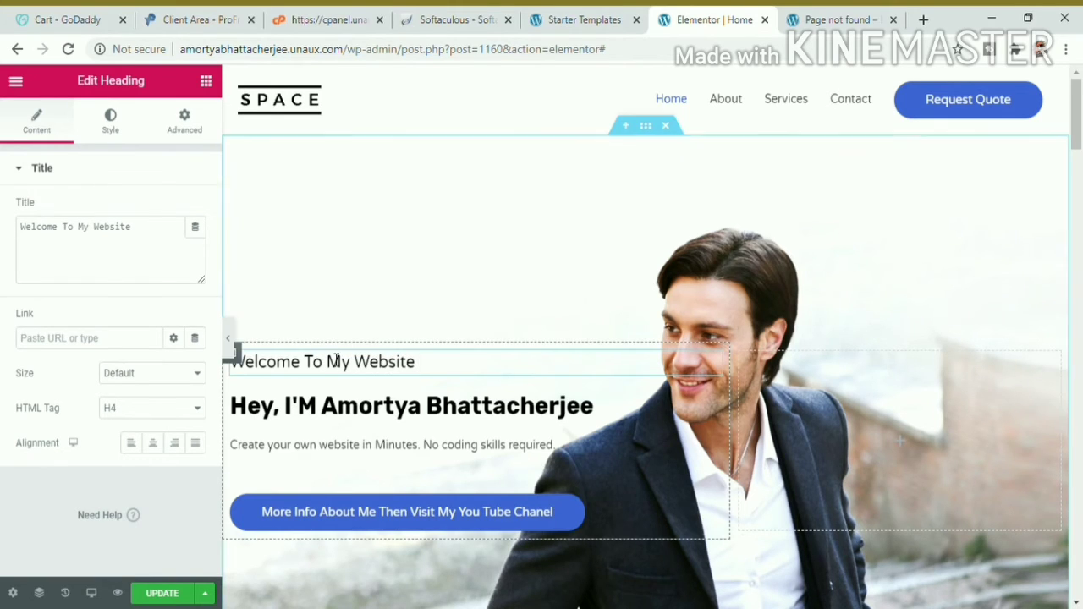
click(363, 372)
text(Persona)
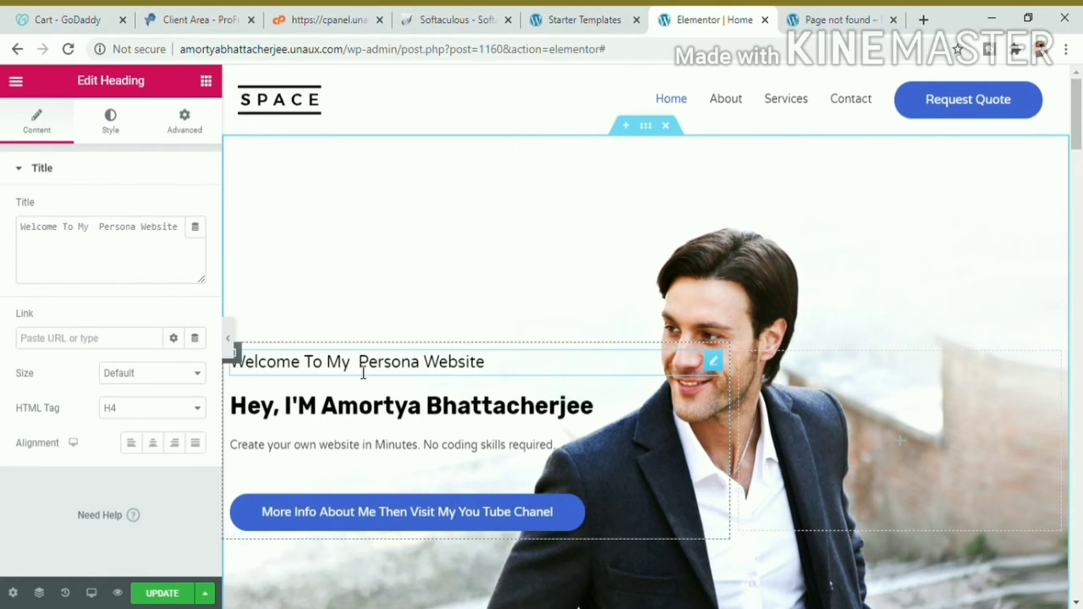
key(BackSpace)
text(l)
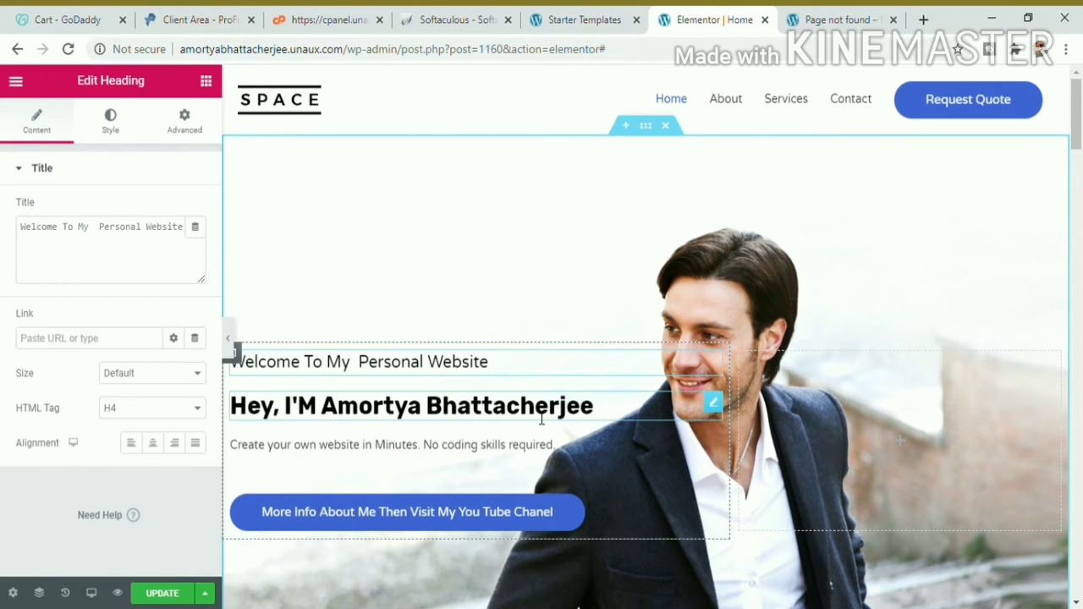
Step: Select the second hero heading's title text, then open the hero paragraph for editing
click(713, 398)
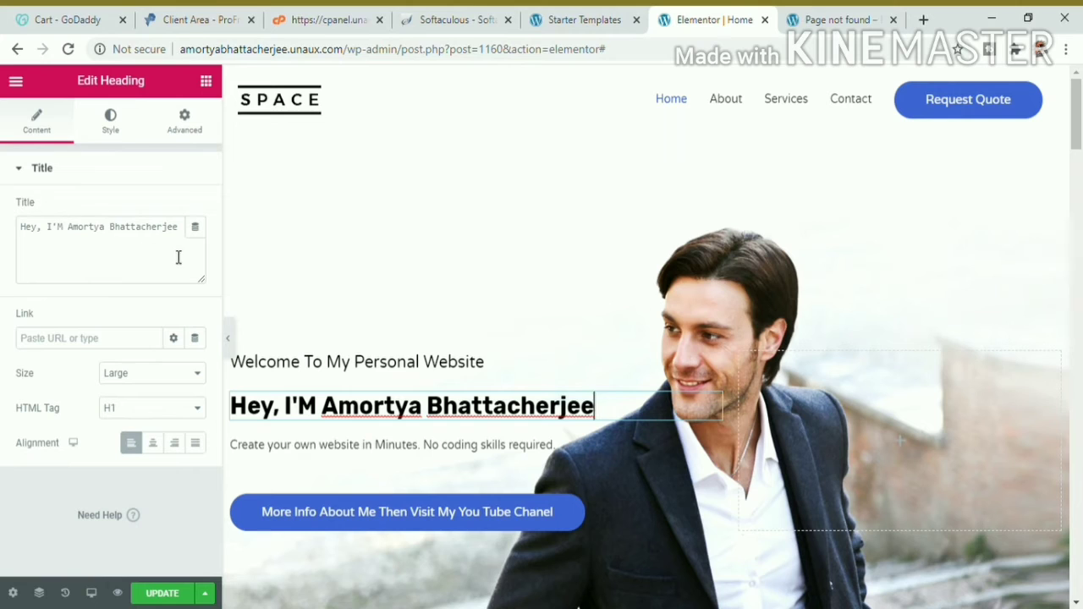
drag(188, 246, 26, 233)
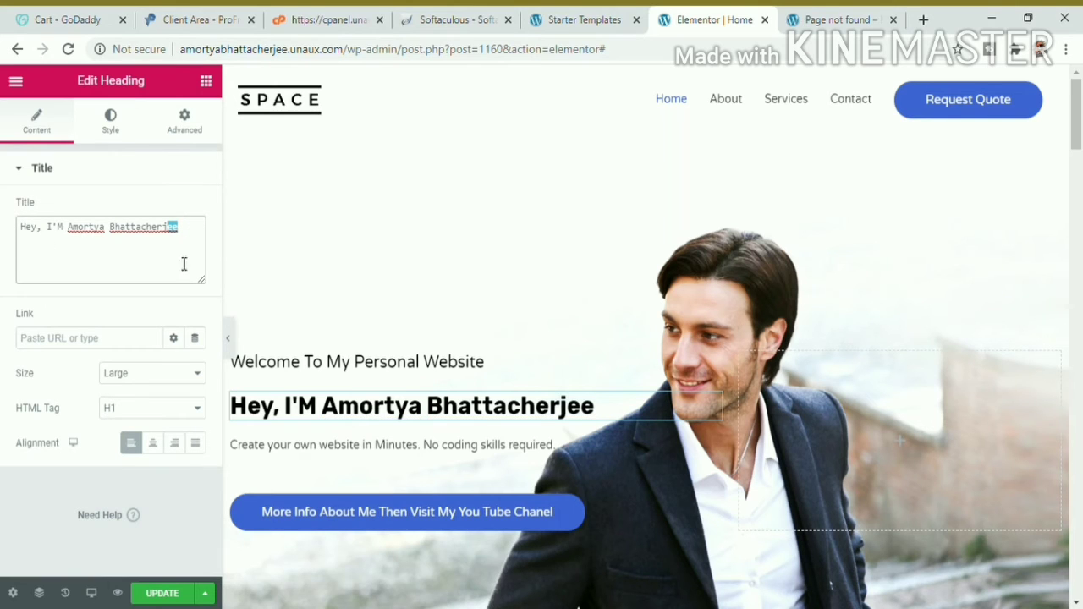
click(565, 445)
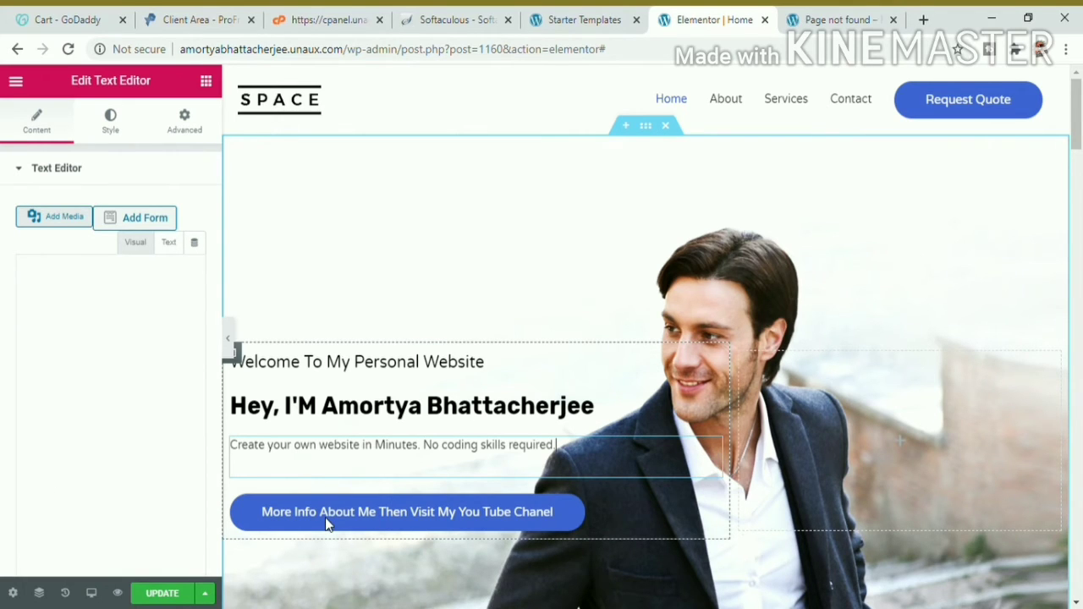
Step: Open and close the paragraph's media picker without inserting anything, returning to the widget list
click(77, 225)
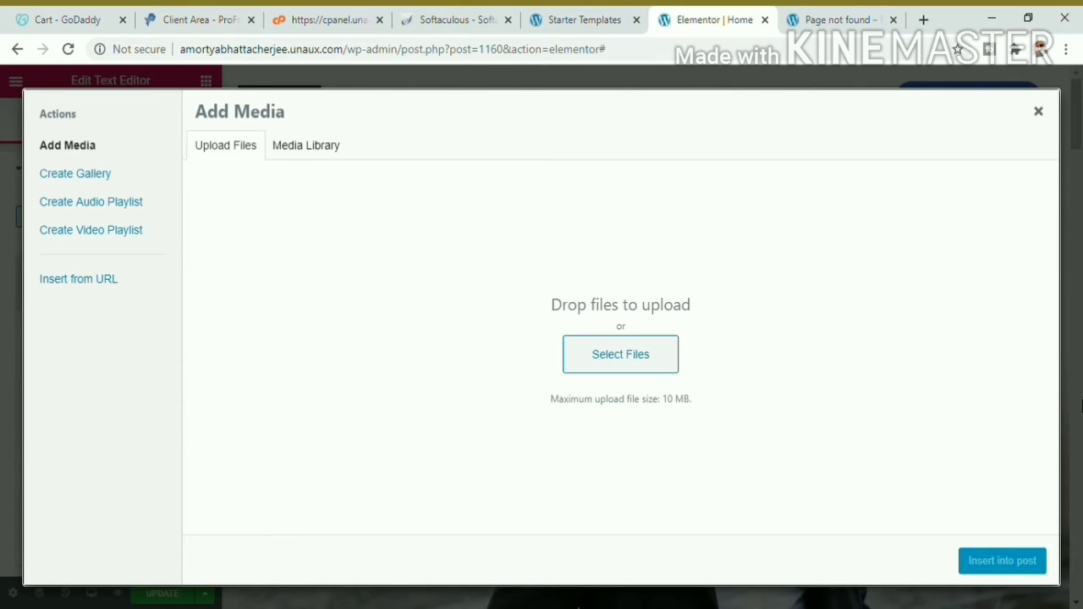
click(72, 82)
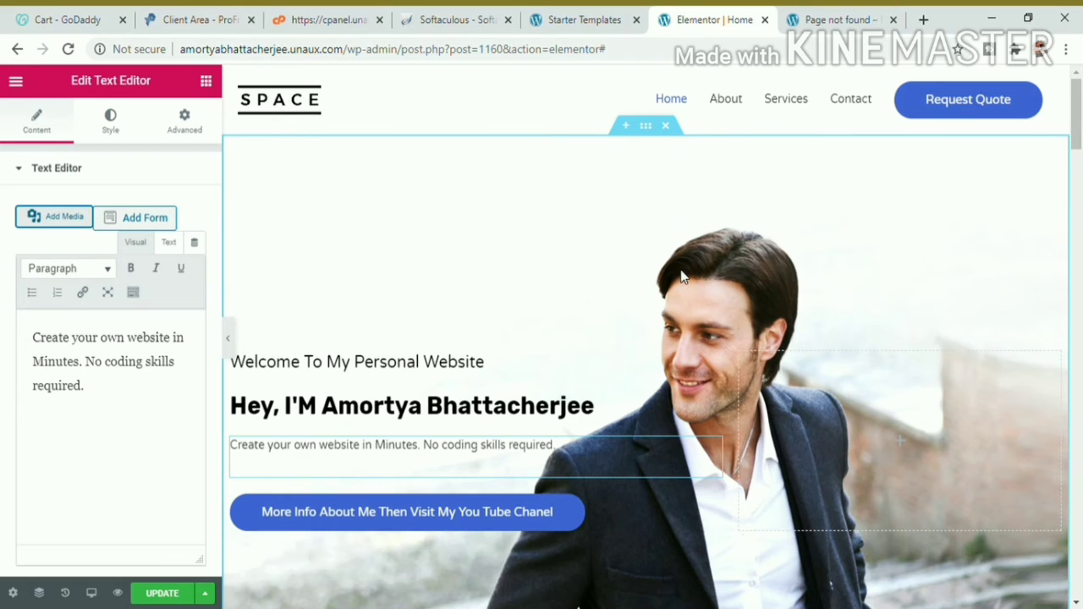
click(735, 103)
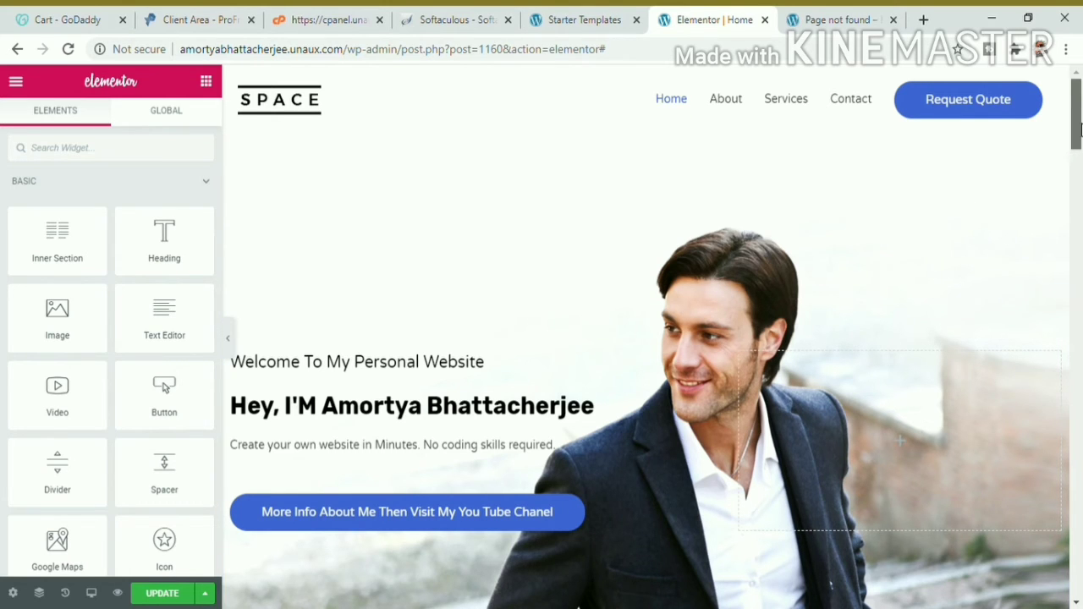
Step: Open the What Clients Say testimonial's settings and close its image picker without changing the photo
drag(1077, 116, 1077, 408)
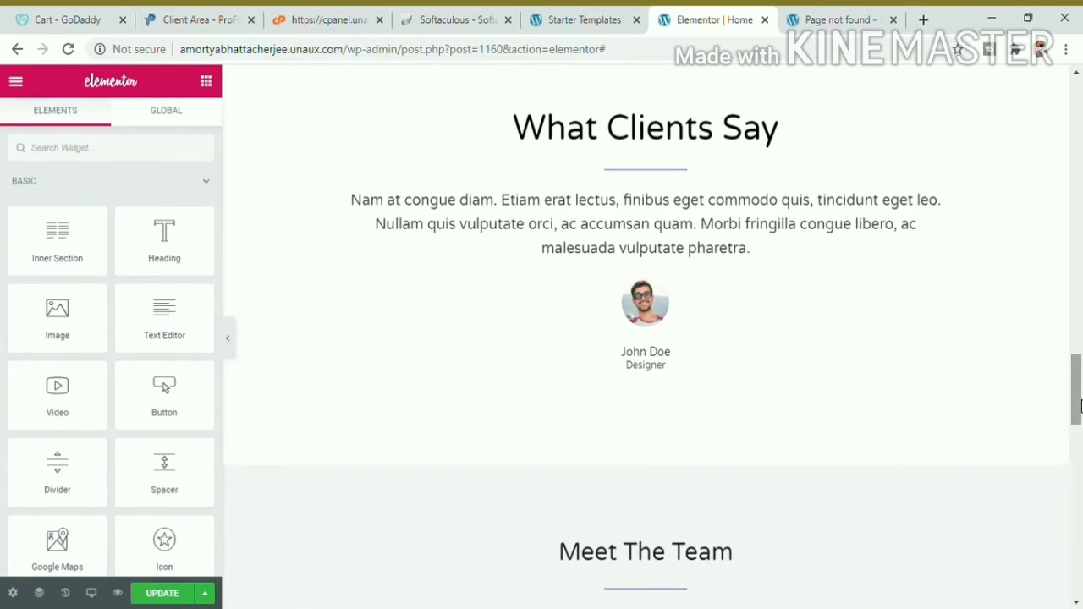
click(646, 301)
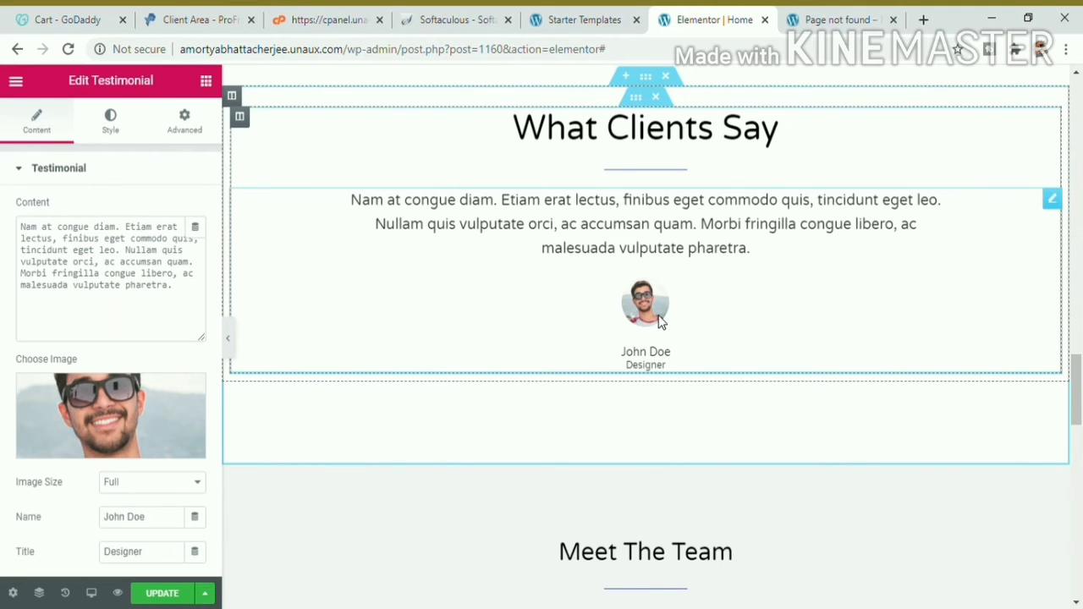
click(1055, 207)
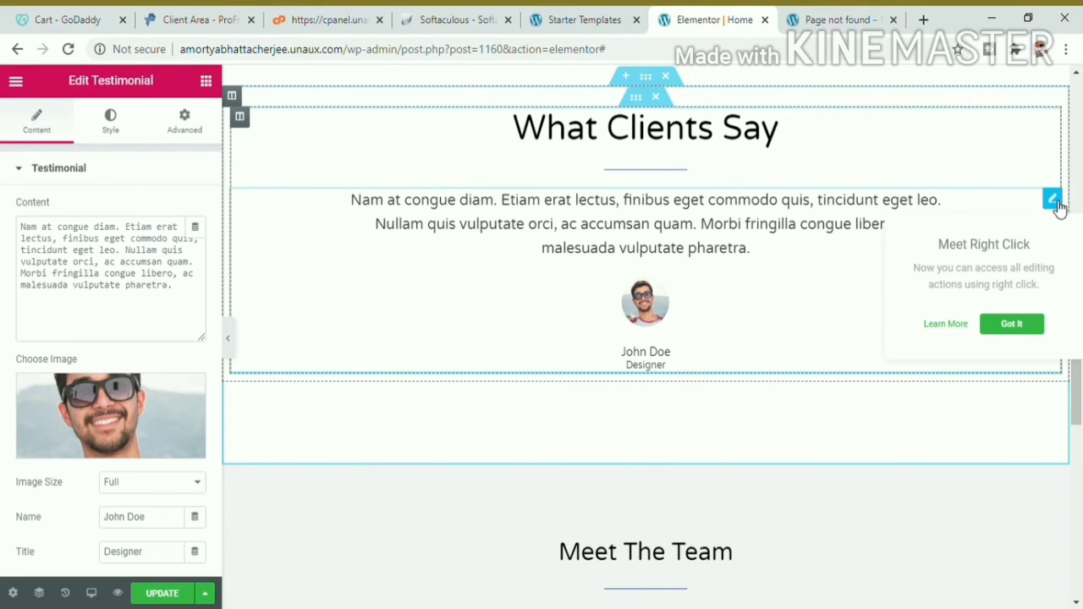
click(1015, 325)
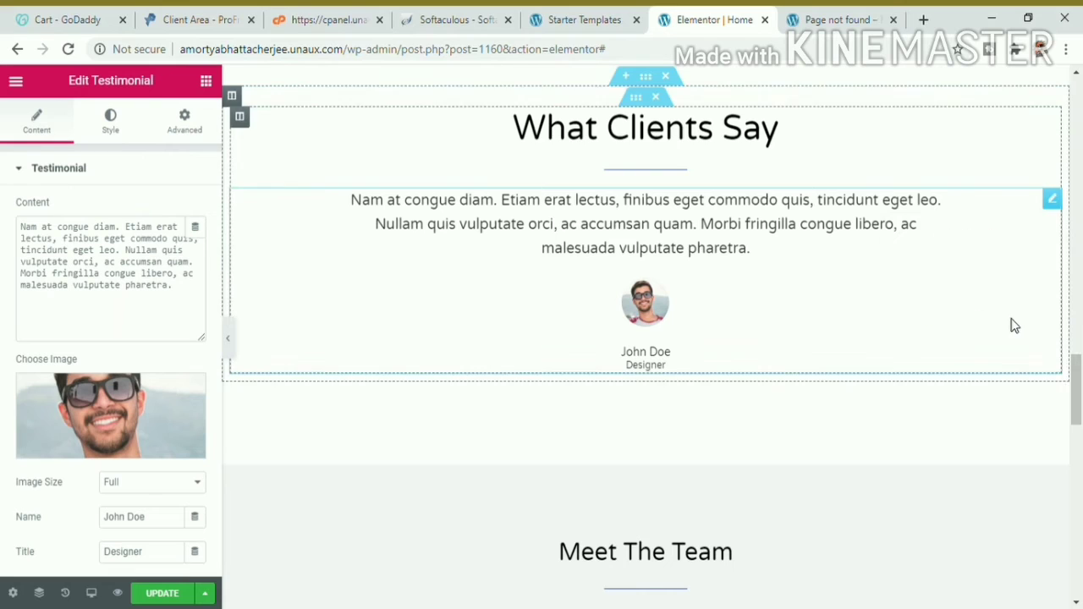
mouse_move(128, 404)
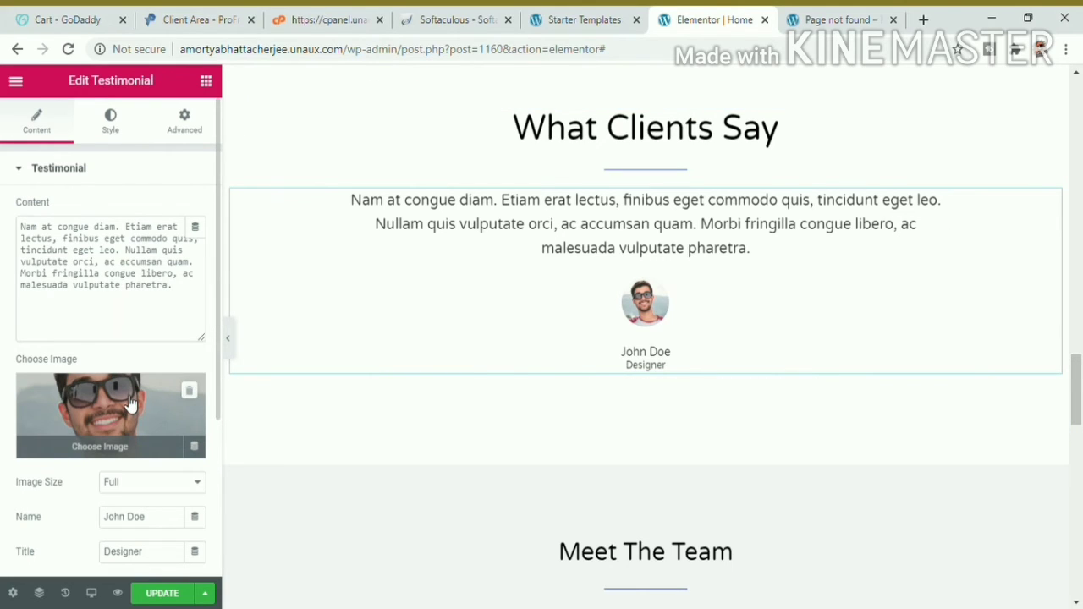
click(128, 405)
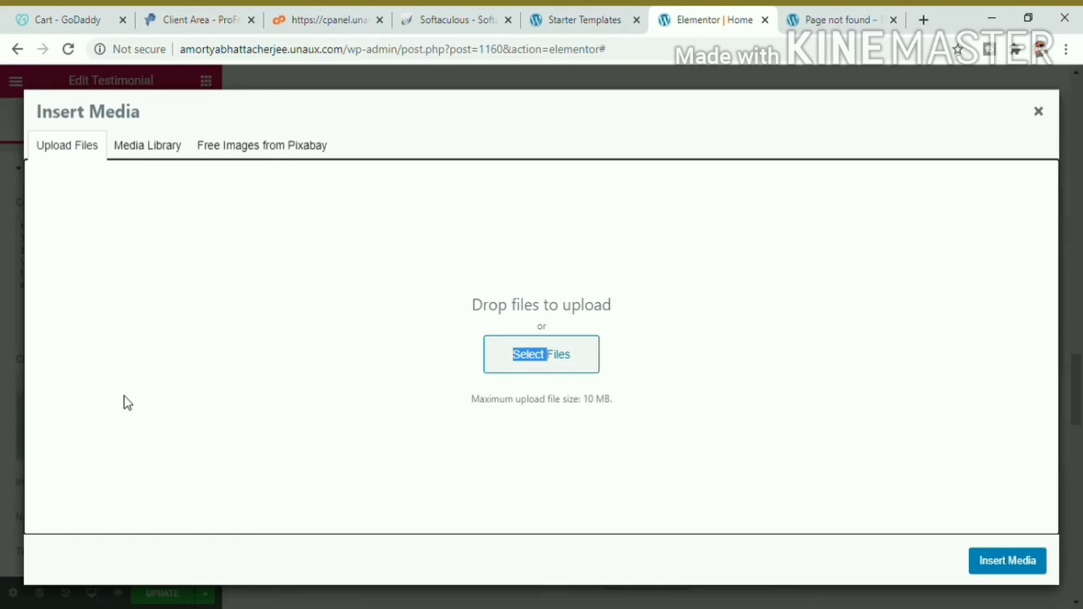
click(558, 323)
click(1070, 171)
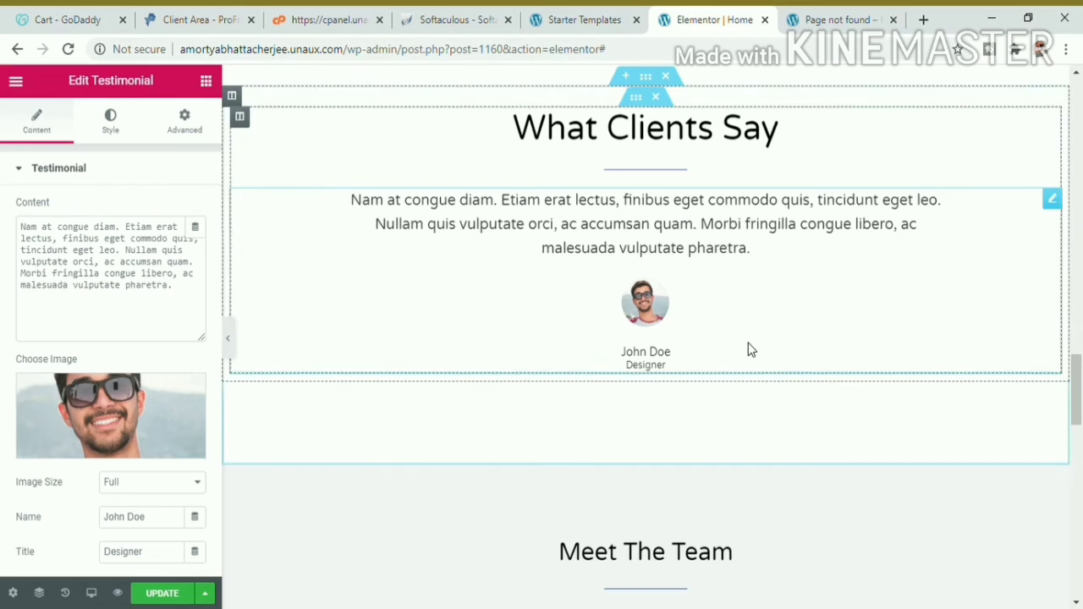
Step: Select the whole What Clients Say heading text for editing
click(622, 150)
drag(797, 135, 511, 129)
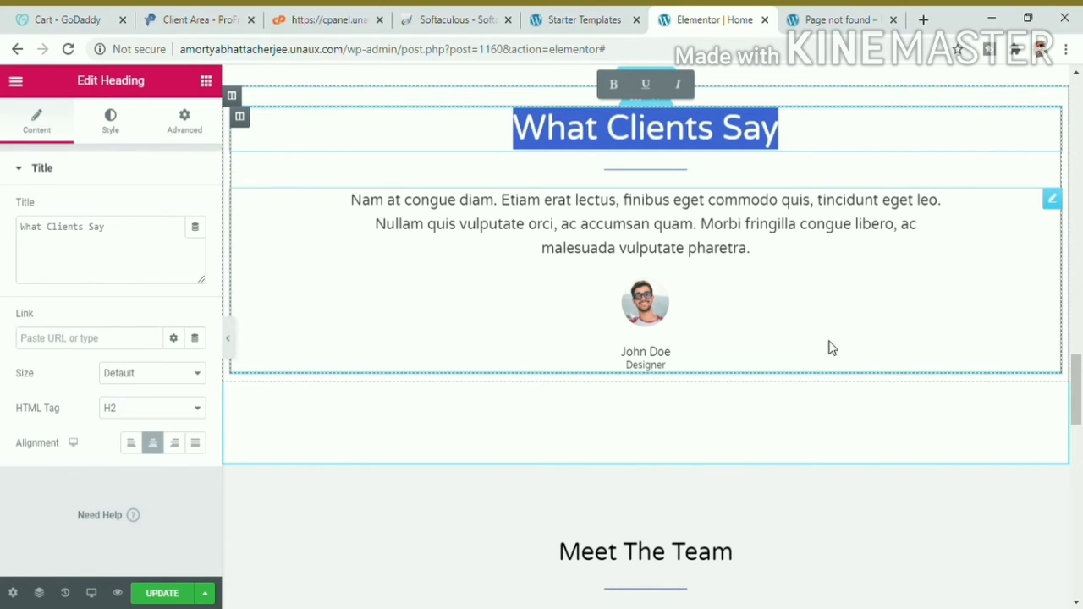
drag(1078, 406, 1078, 471)
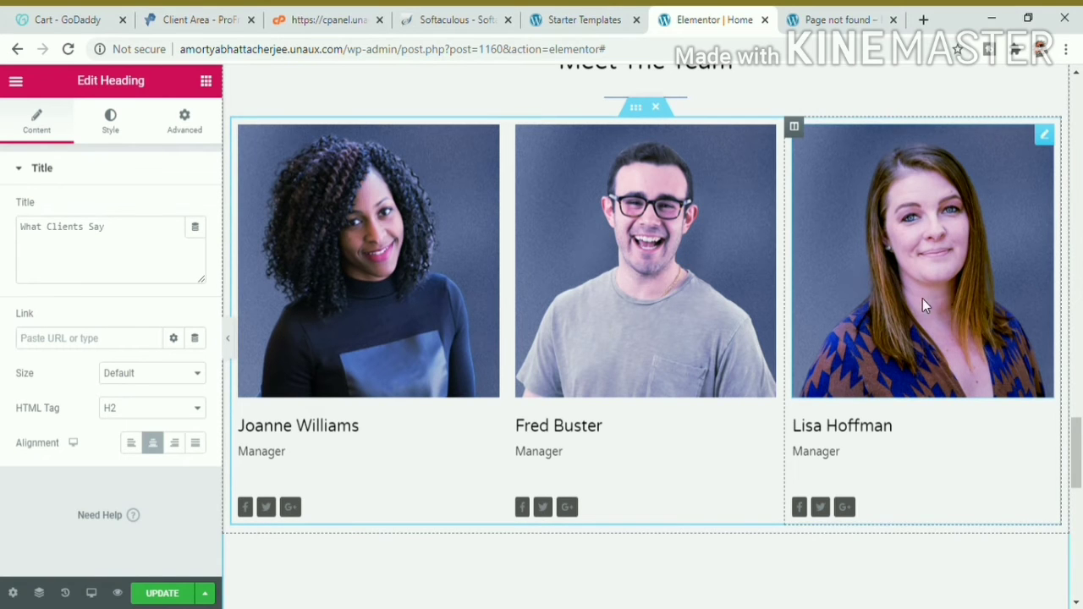
drag(1078, 444, 1079, 42)
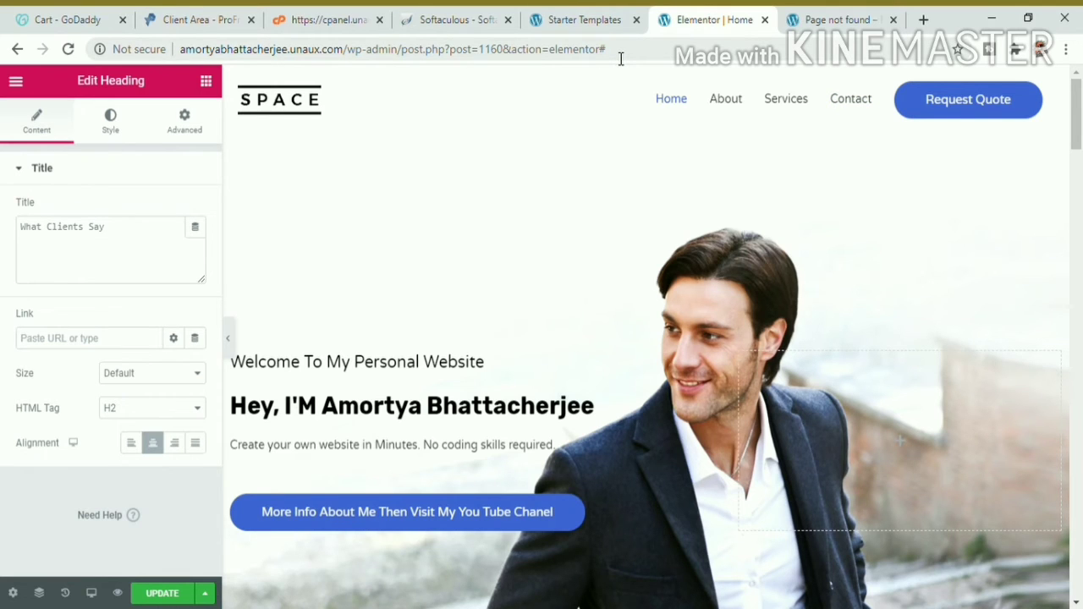
Step: Reload the live site, check the edited hero on the Home page, and open Customize
key(ctrl+Tab)
click(424, 49)
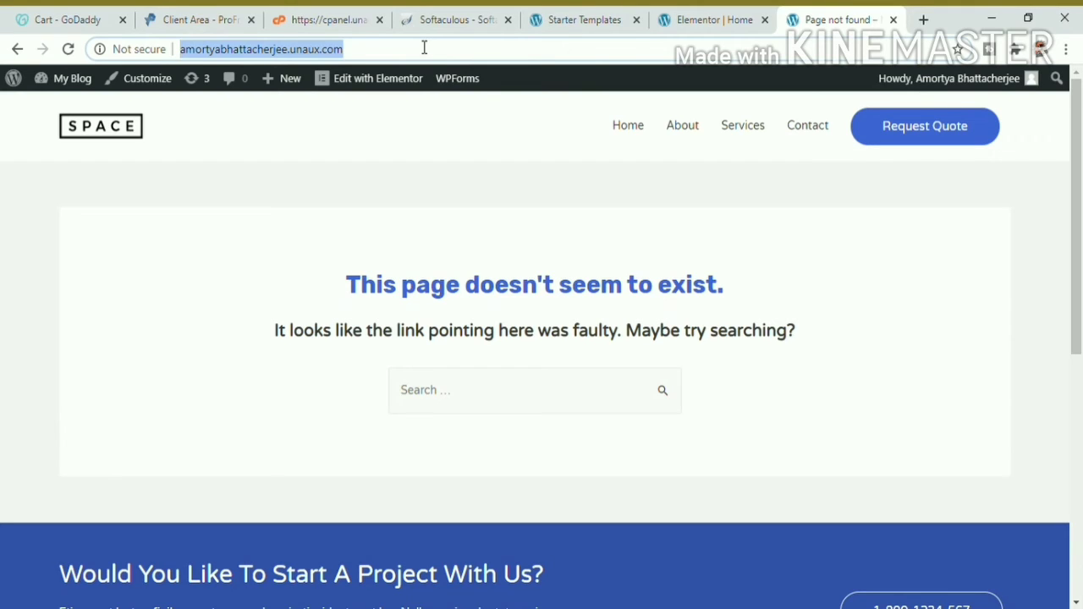
key(Return)
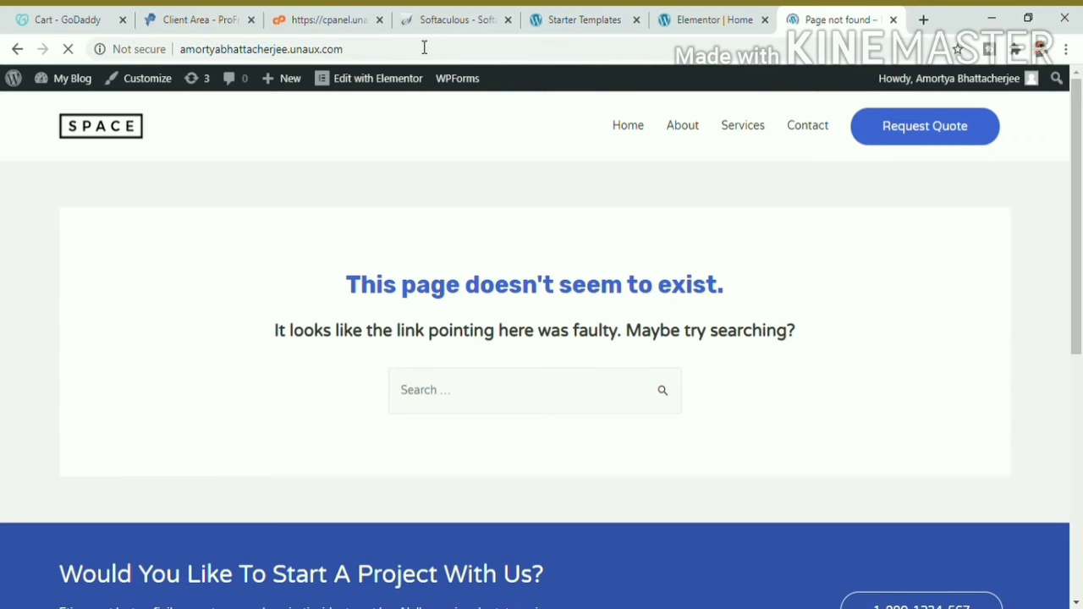
click(639, 133)
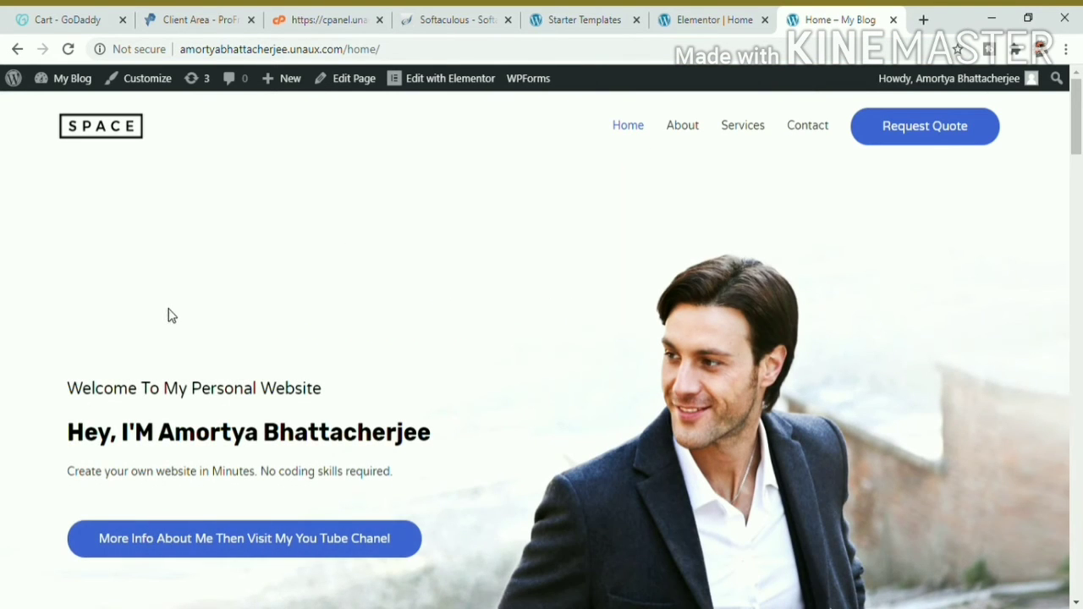
drag(32, 367, 412, 454)
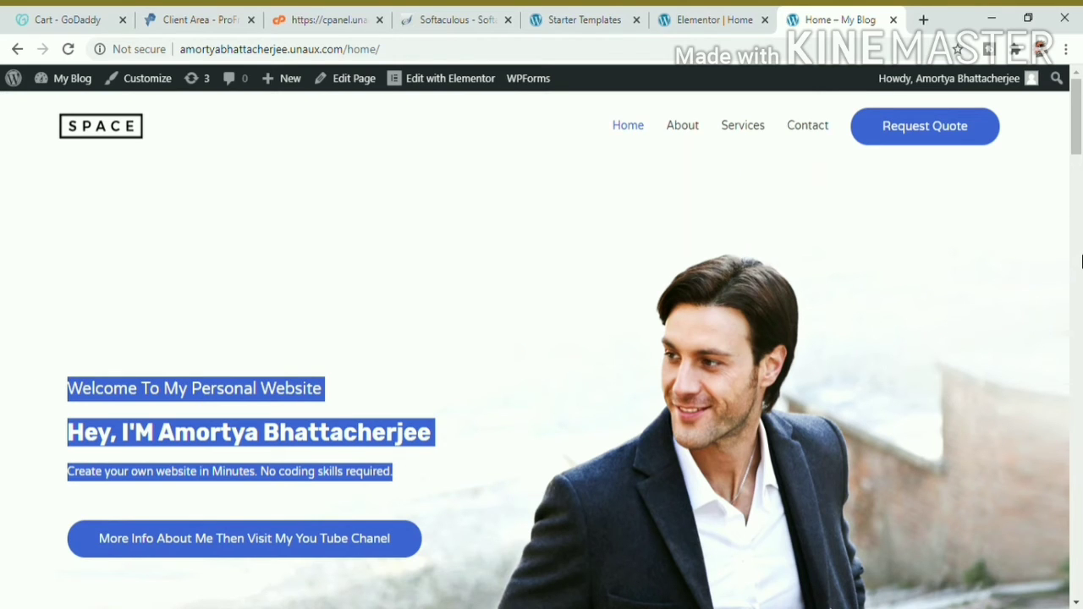
click(991, 208)
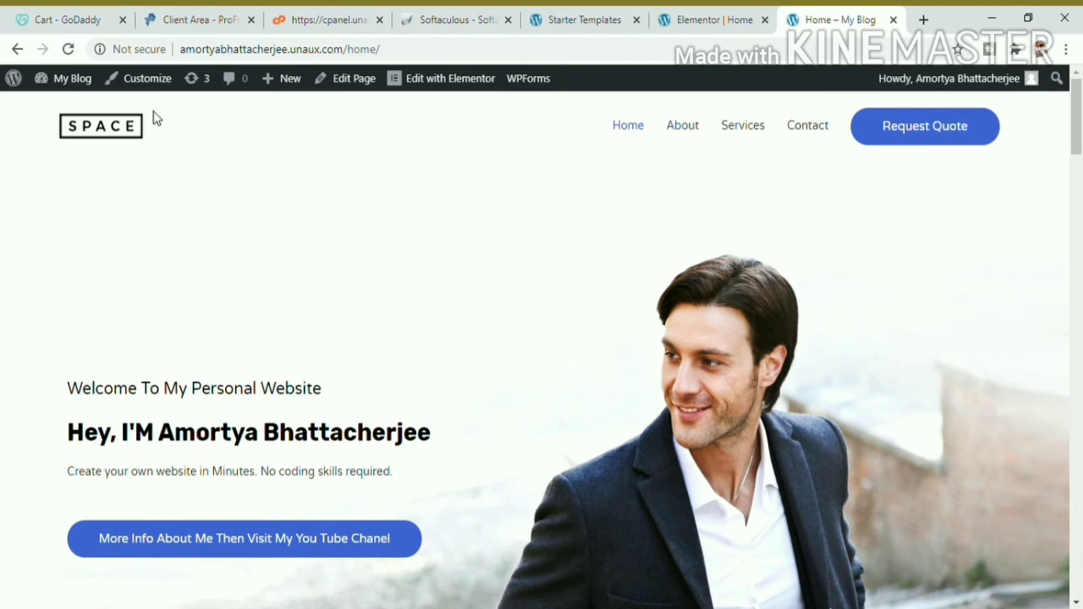
click(148, 79)
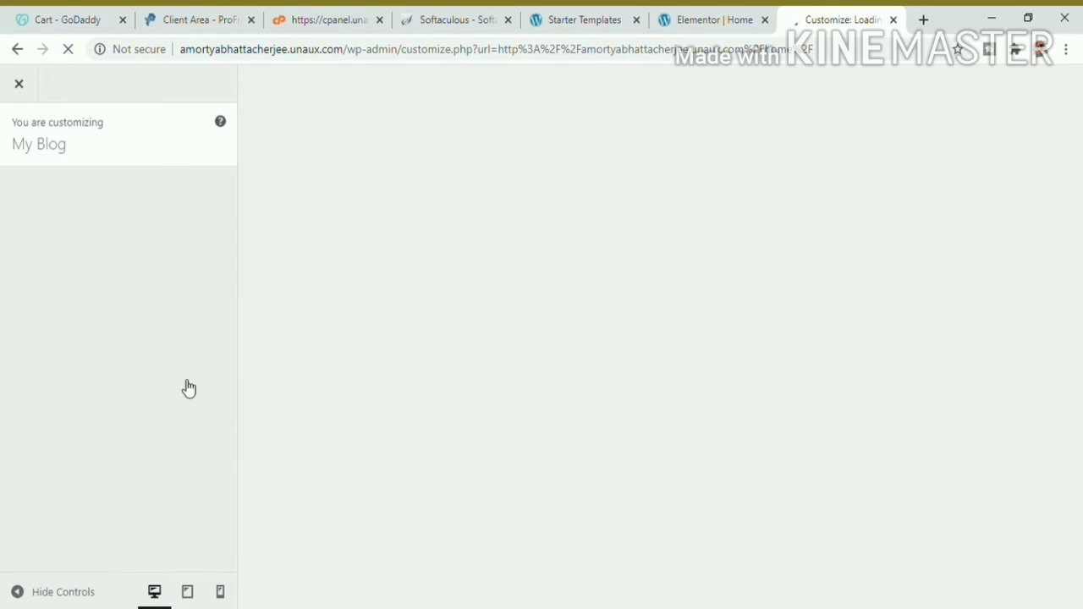
Step: Review the Astra customizer preview of the SPACE home page, then close the Customizer
click(19, 593)
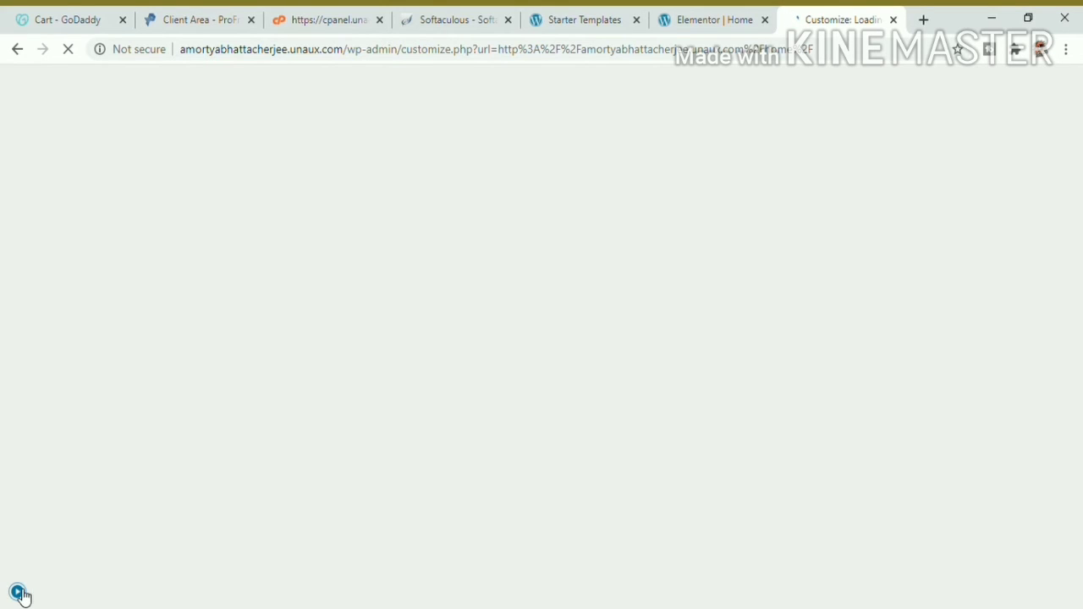
click(18, 593)
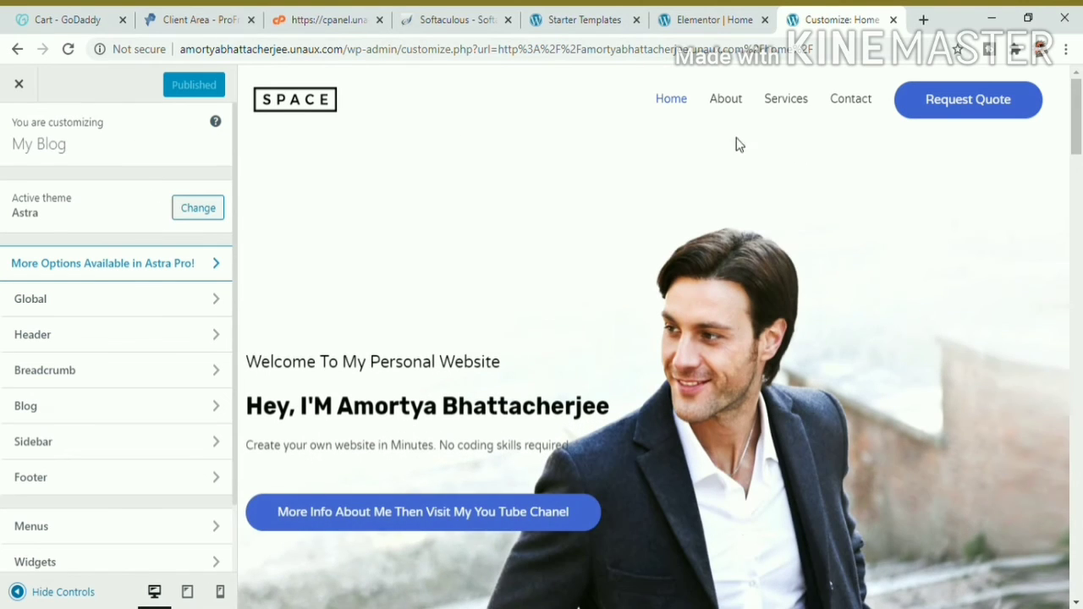
mouse_move(733, 104)
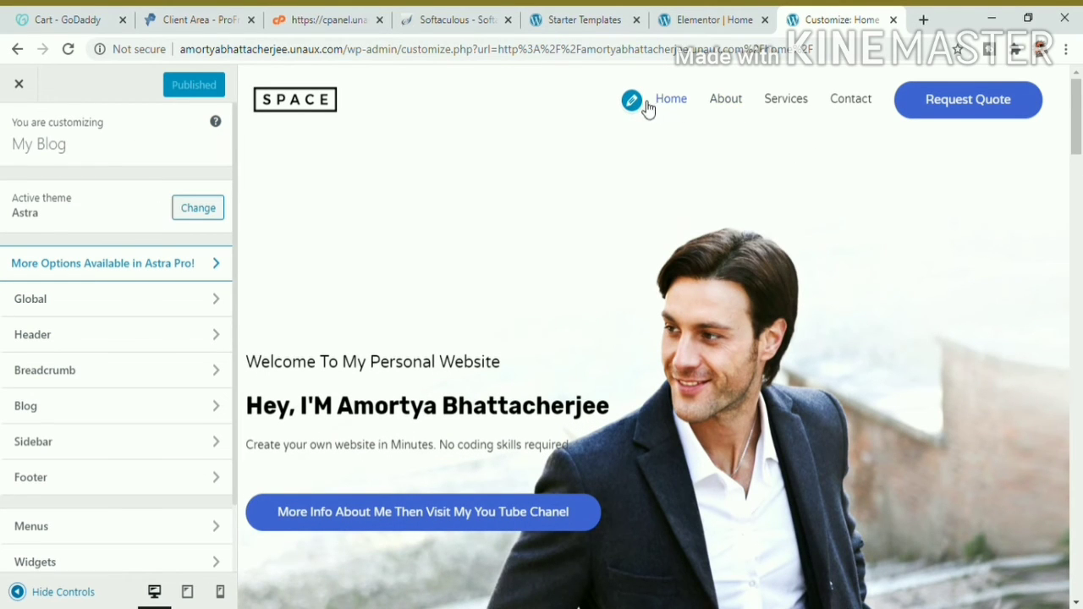
mouse_move(310, 110)
mouse_move(800, 110)
mouse_move(981, 99)
mouse_move(243, 100)
click(23, 85)
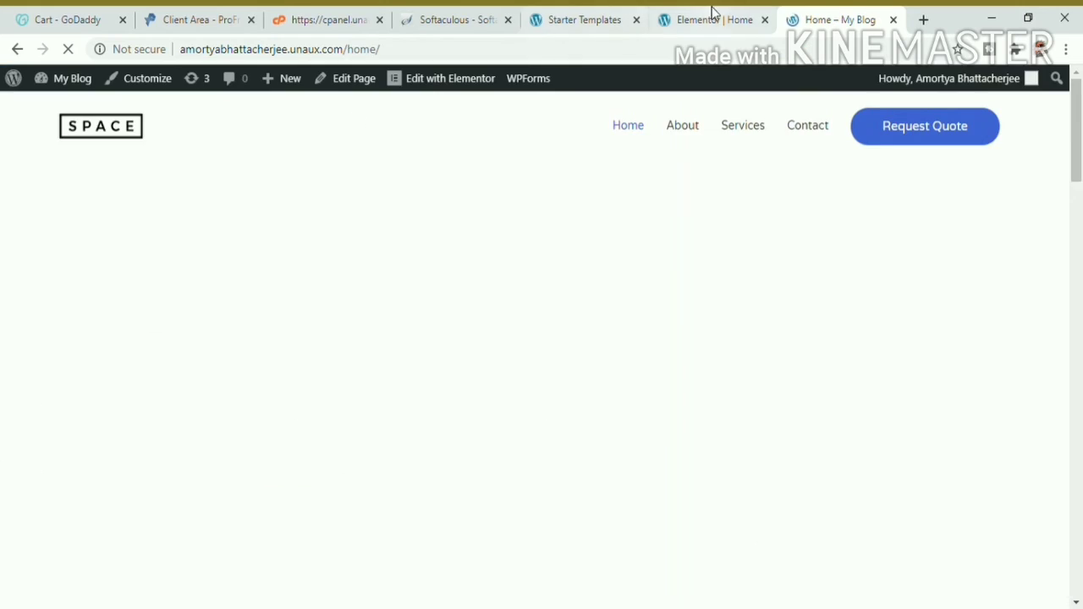
Step: Return Elementor to its Elements panel, delete then restore 'unaux' in the URL, and view the GoDaddy cart
click(713, 19)
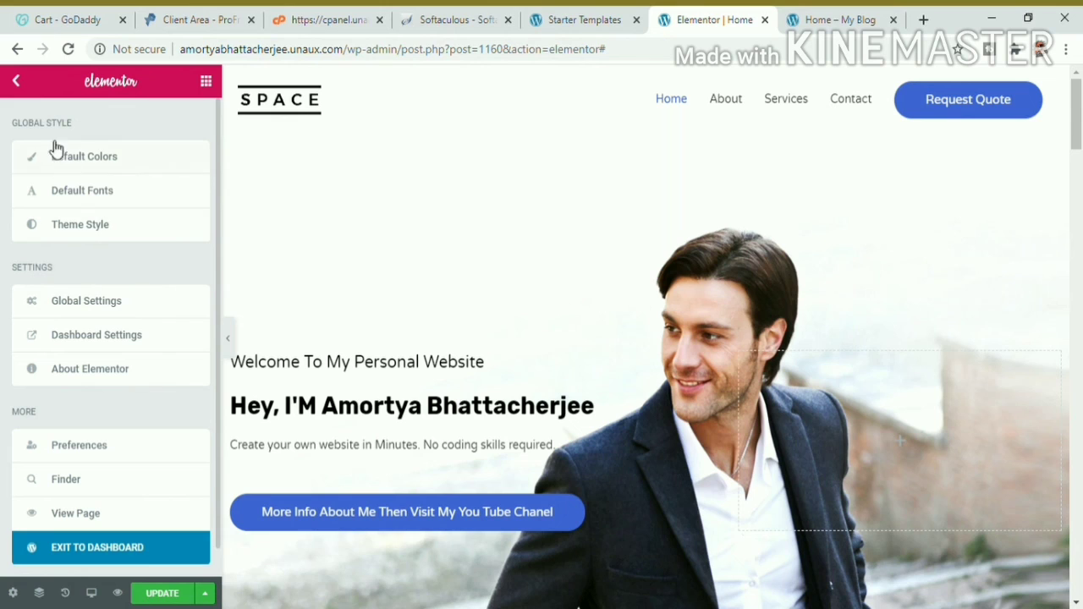
click(25, 85)
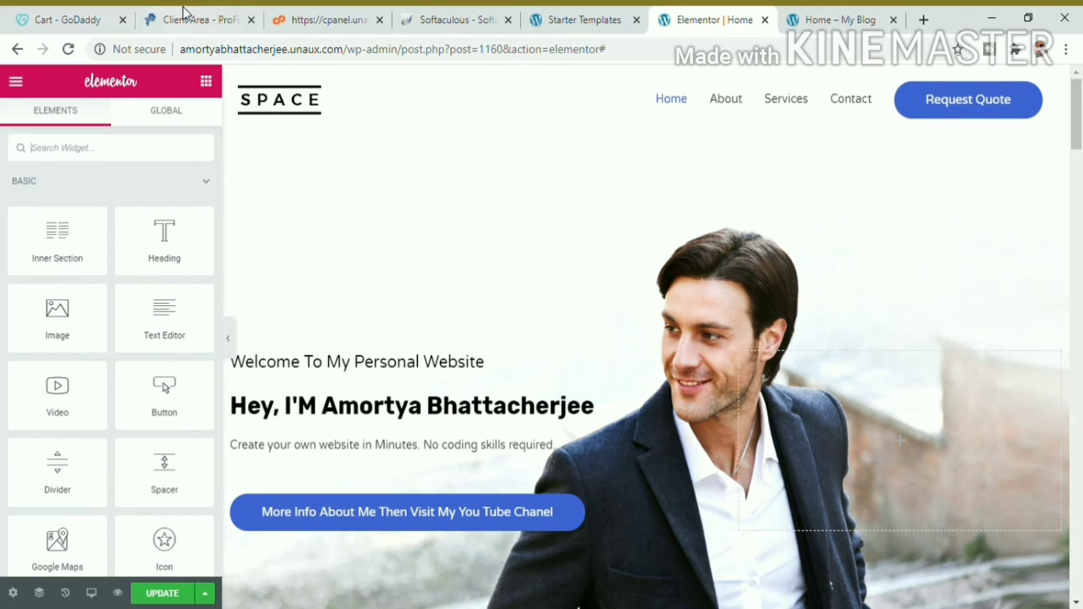
click(370, 51)
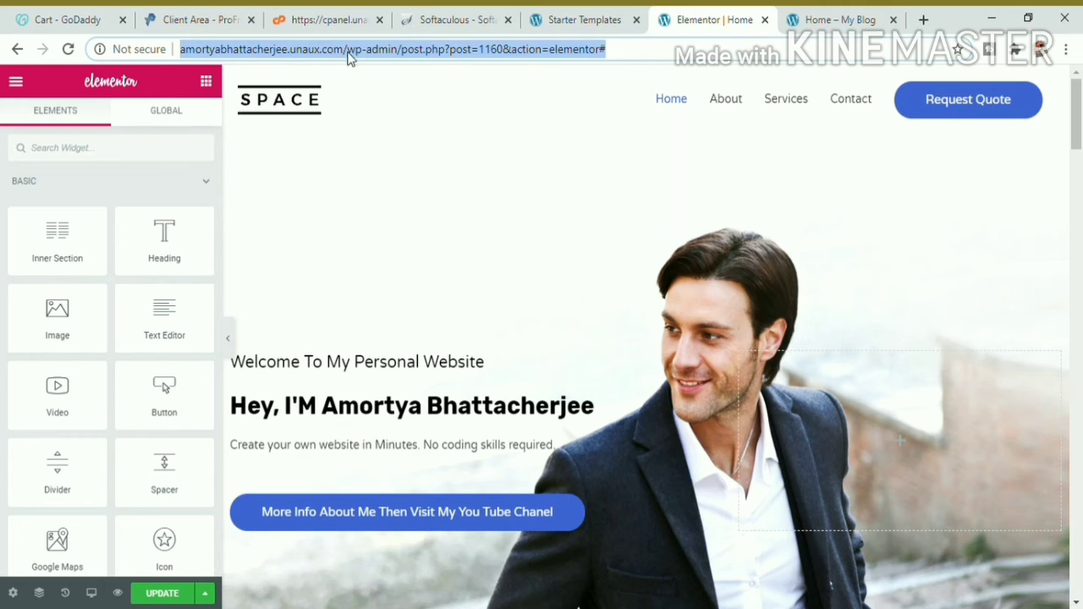
click(347, 50)
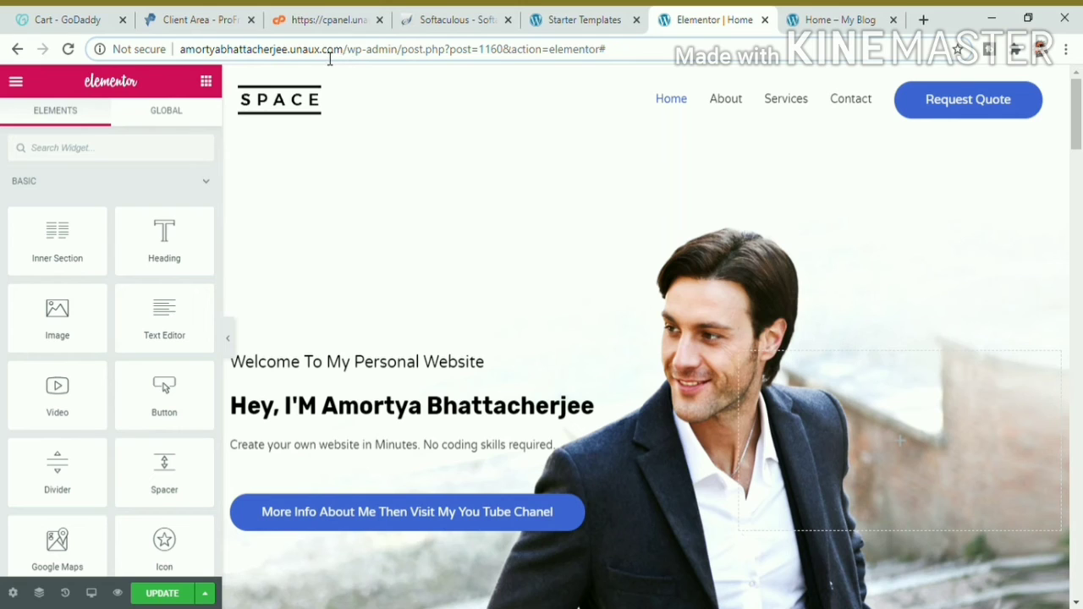
drag(320, 52, 294, 52)
key(BackSpace)
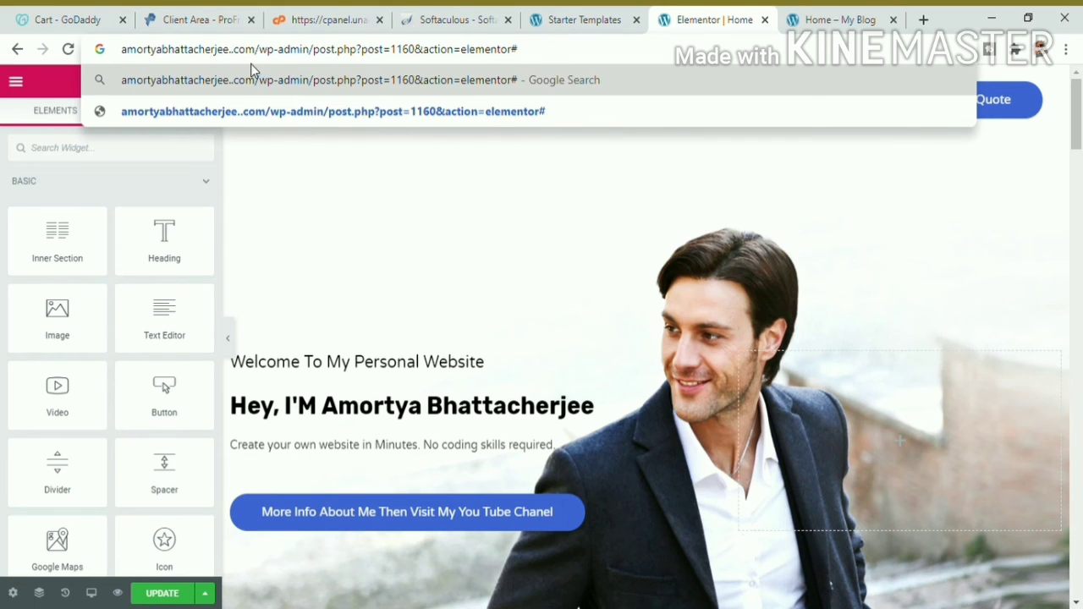
key(ctrl+z)
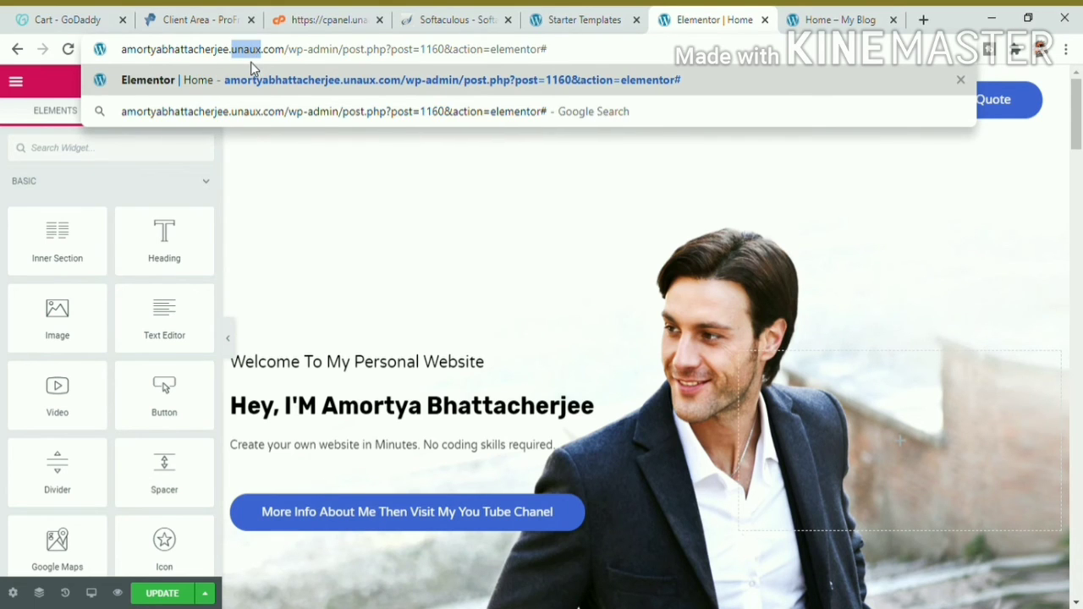
click(626, 184)
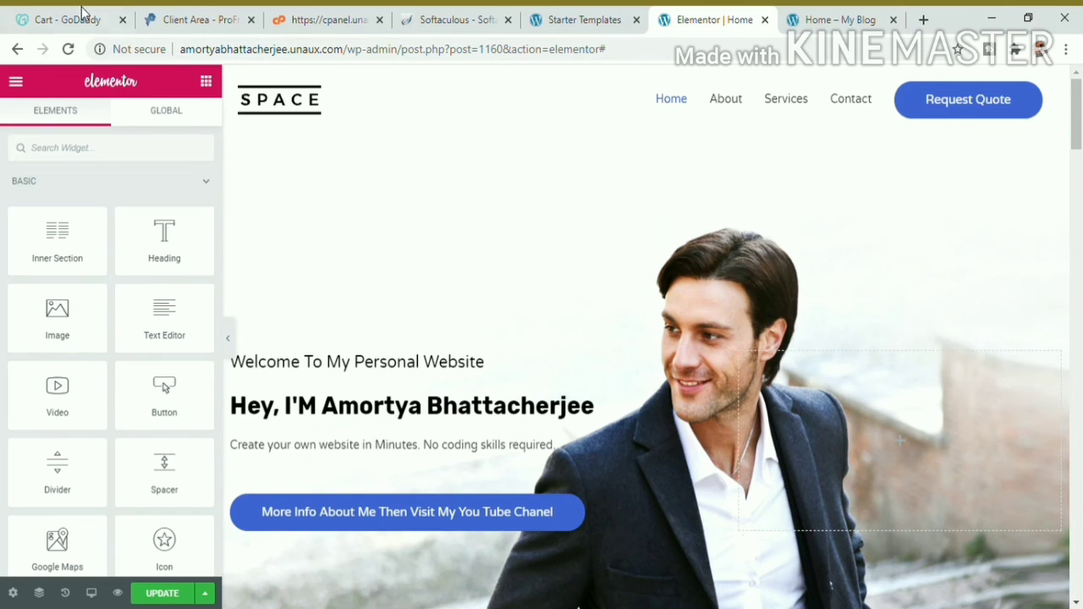
click(83, 15)
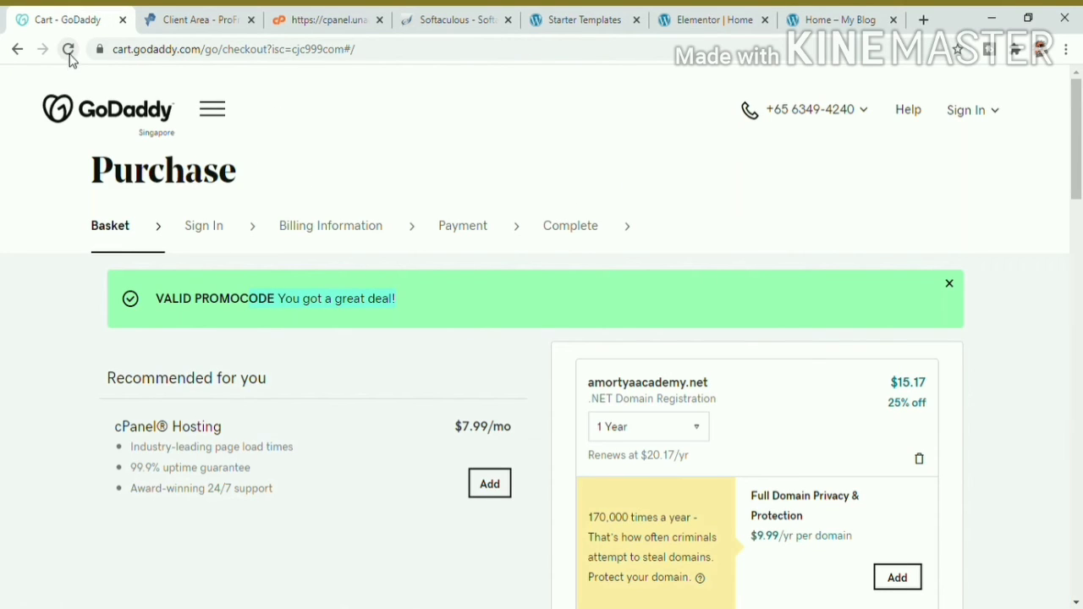
Step: Back on GoDaddy's domain offers page, search for the site address as a domain name
click(17, 49)
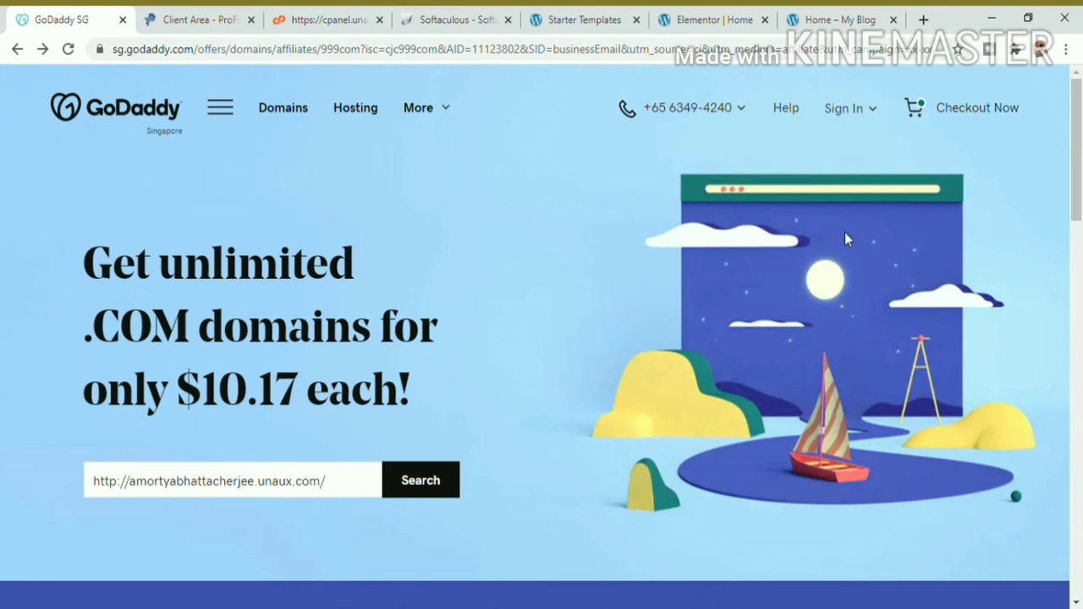
drag(348, 488, 91, 510)
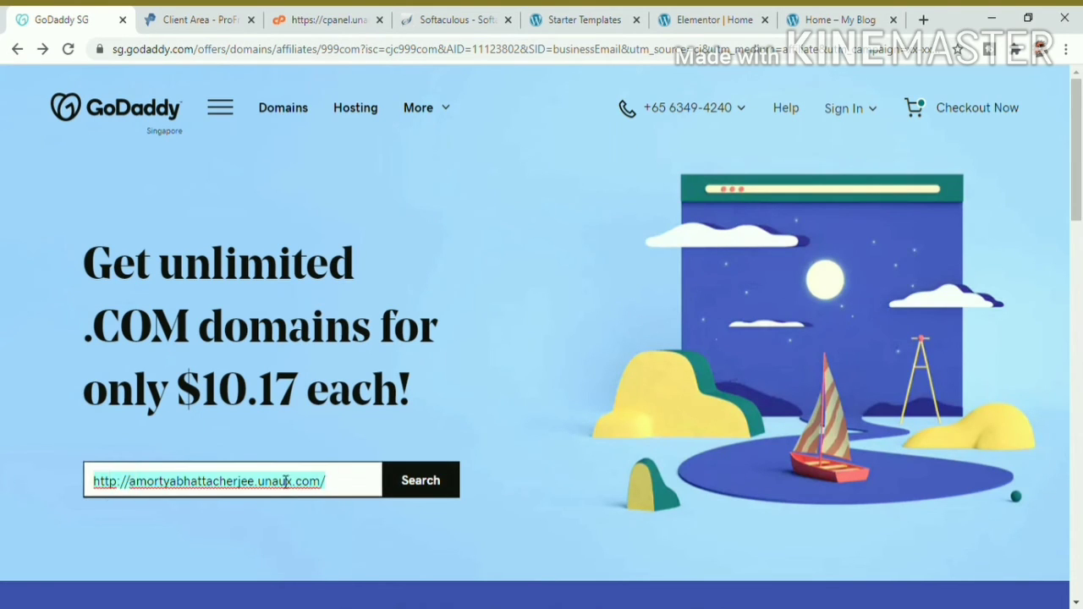
drag(341, 490, 7, 482)
click(407, 479)
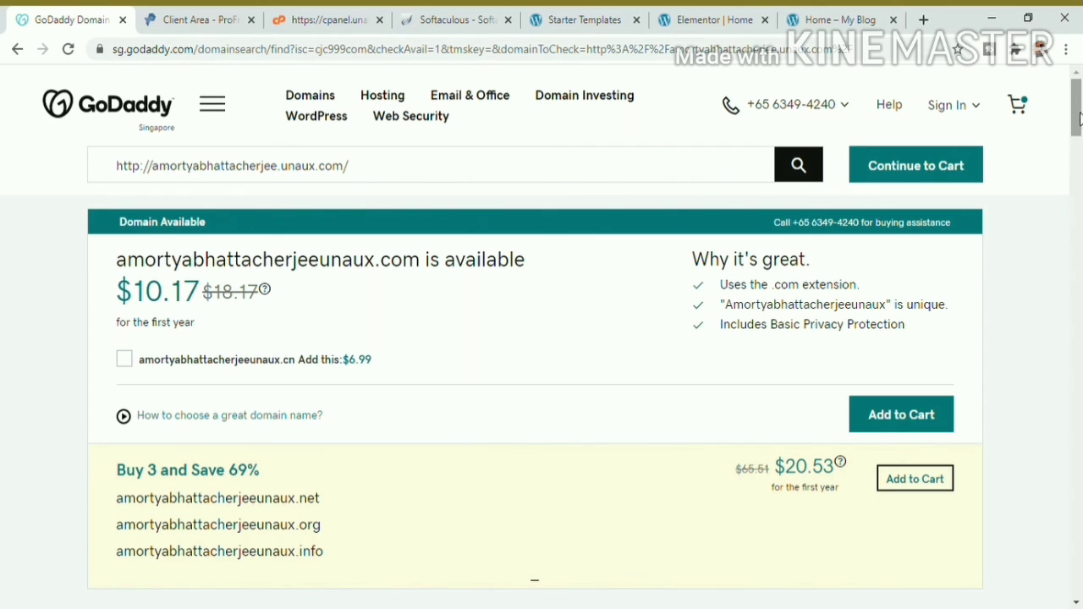
Step: Review the results: amortyabhattacherjeeunaux.com available at $10.17, plus the .net, .org and .info bundle
drag(1077, 120, 1077, 136)
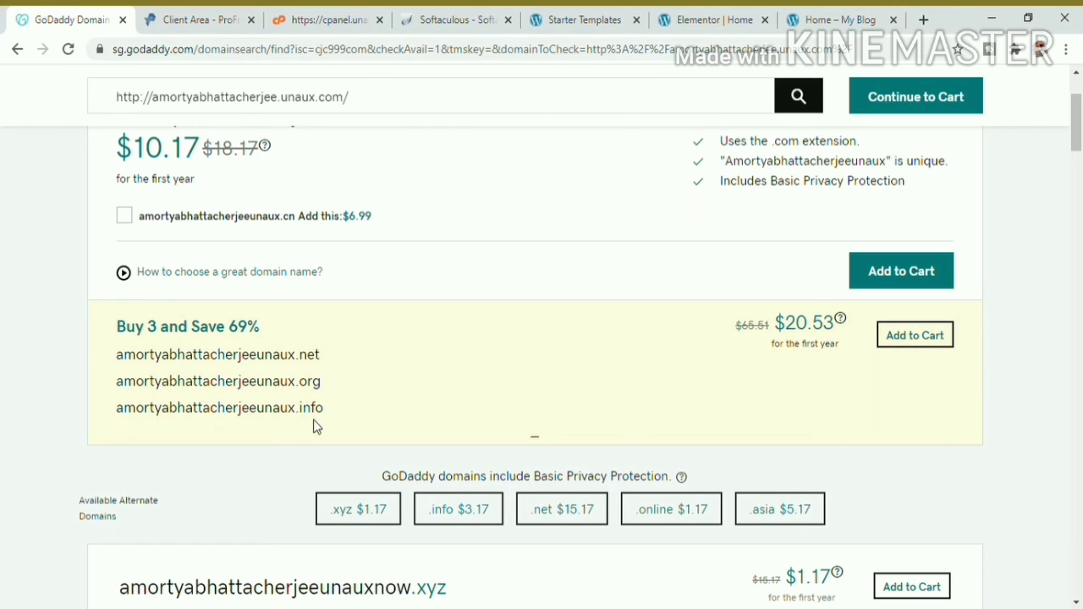
drag(323, 415, 113, 355)
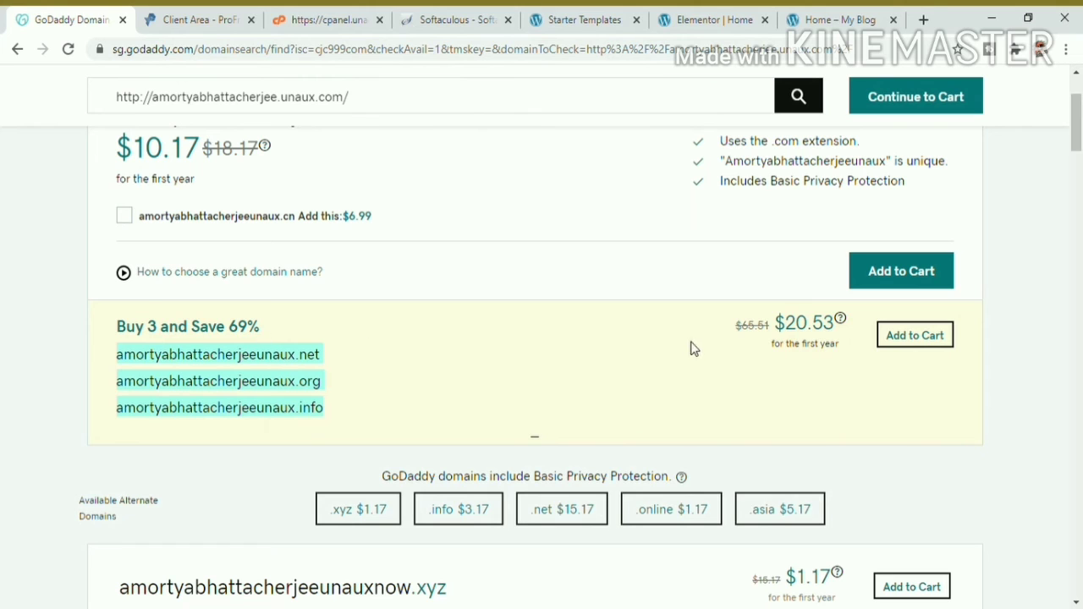
scroll(1080, 103, up, 2)
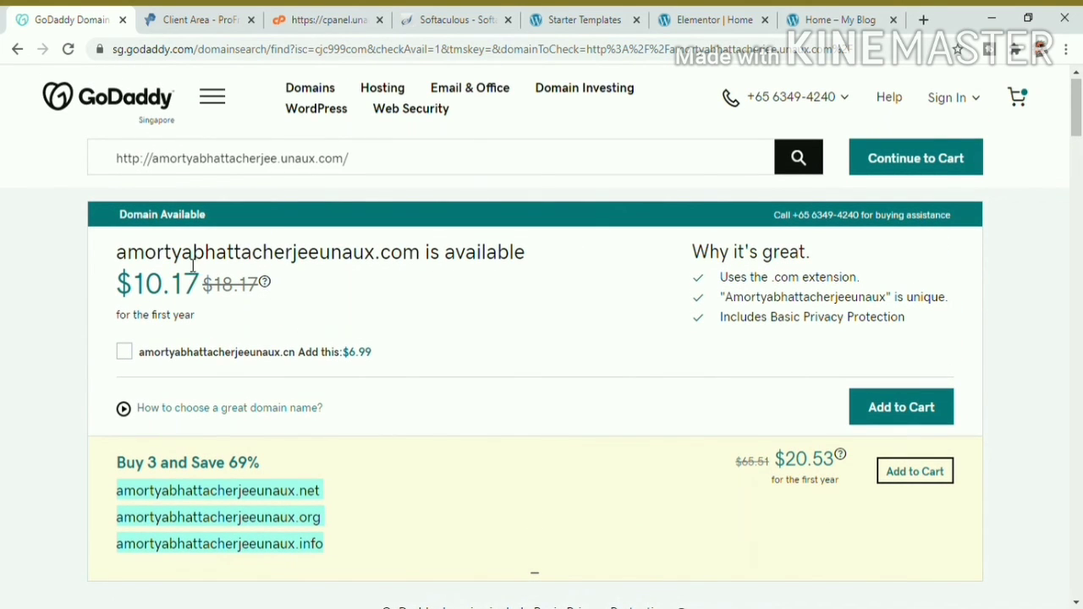
drag(194, 252, 541, 274)
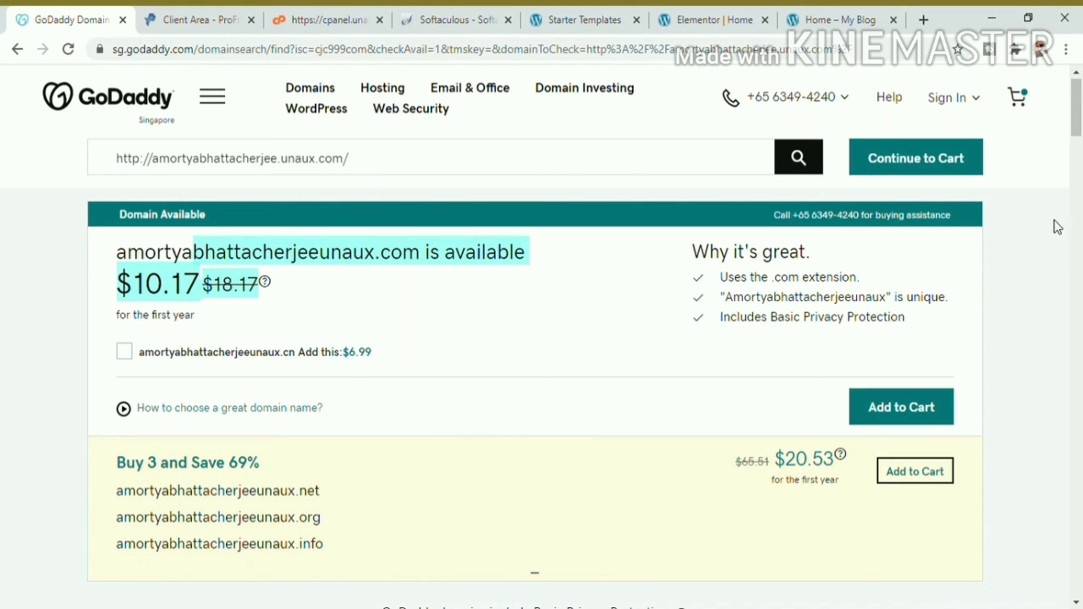
scroll(1080, 136, down, 1)
scroll(1078, 108, up, 2)
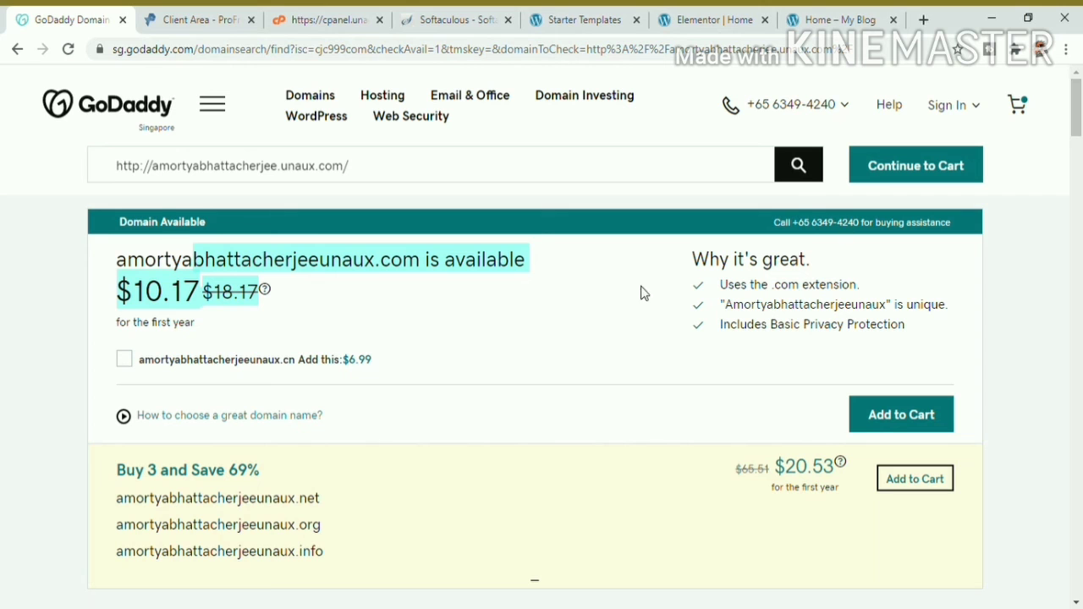
mouse_move(1079, 98)
mouse_down()
mouse_move(1079, 230)
mouse_move(1077, 100)
mouse_up()
Step: Continue to the cart and compare the $9.99 Full Domain Privacy and $14.99 Ultimate protection plans
click(881, 168)
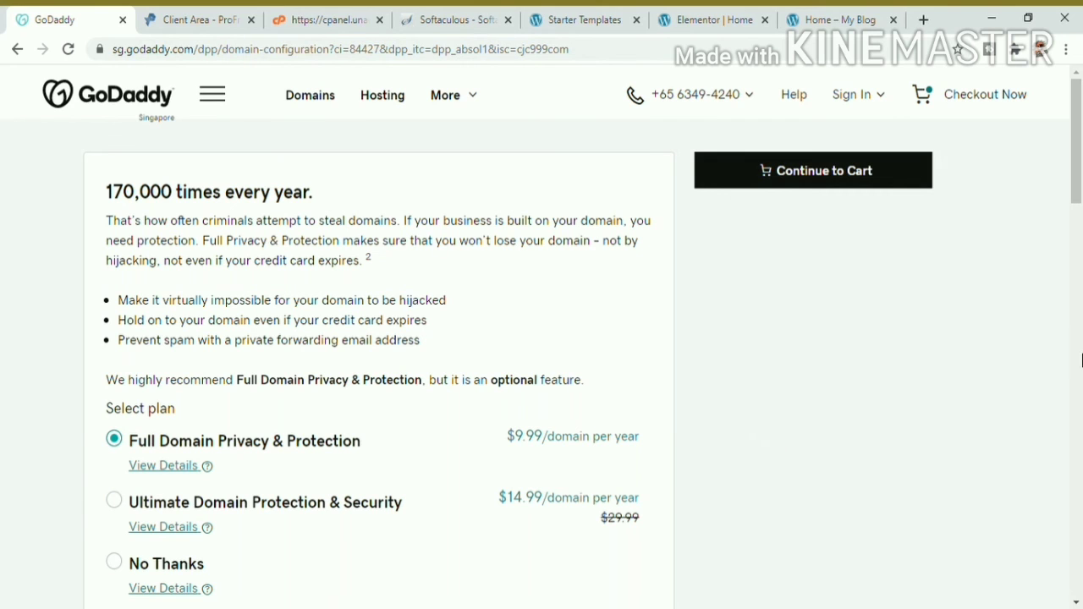
scroll(1074, 169, down, 1)
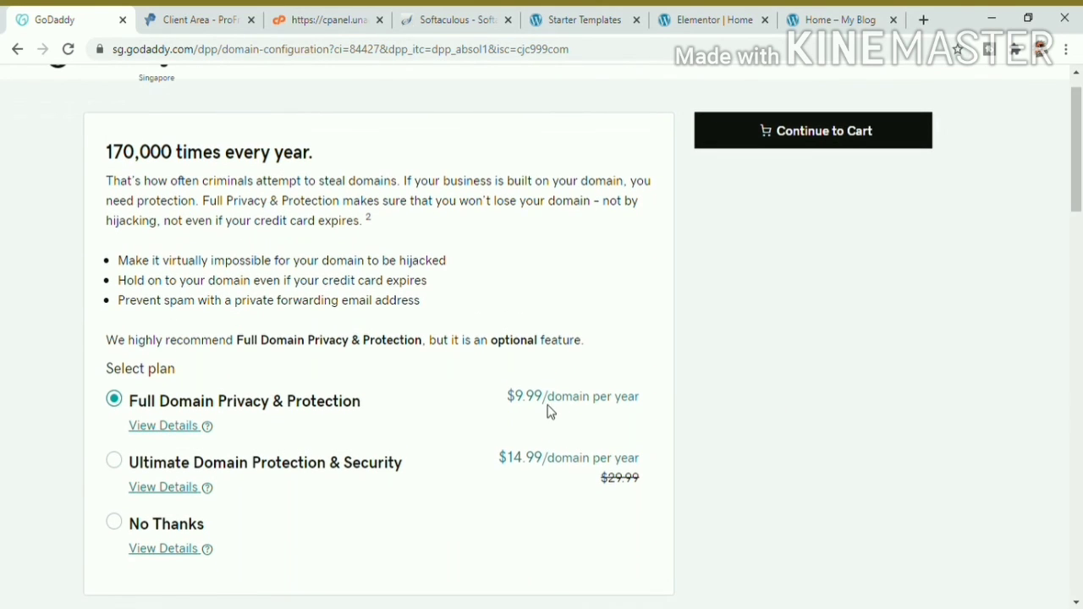
drag(645, 406, 514, 396)
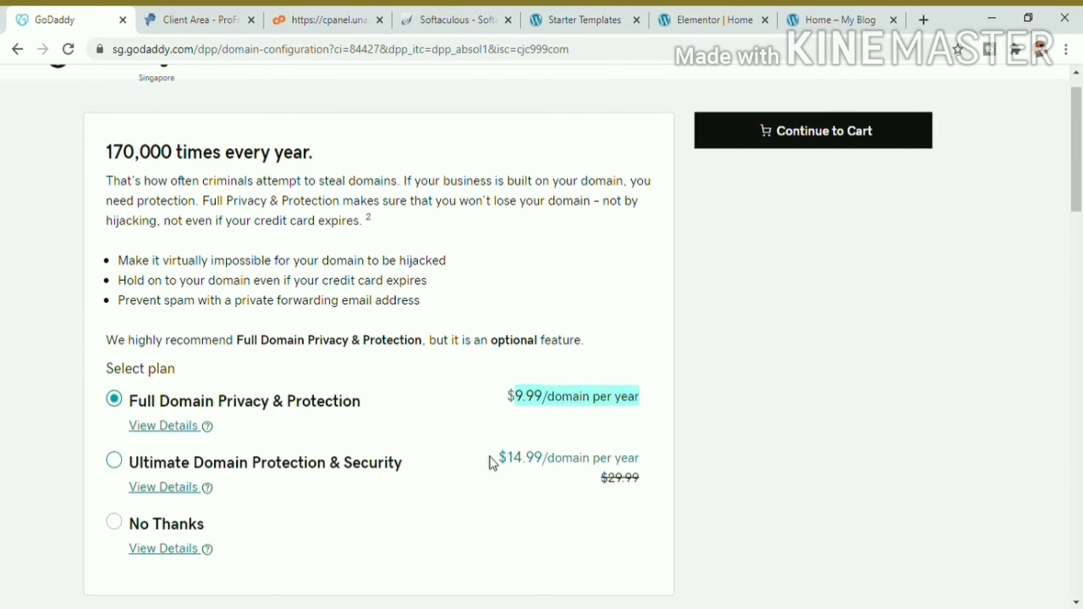
drag(491, 463, 641, 467)
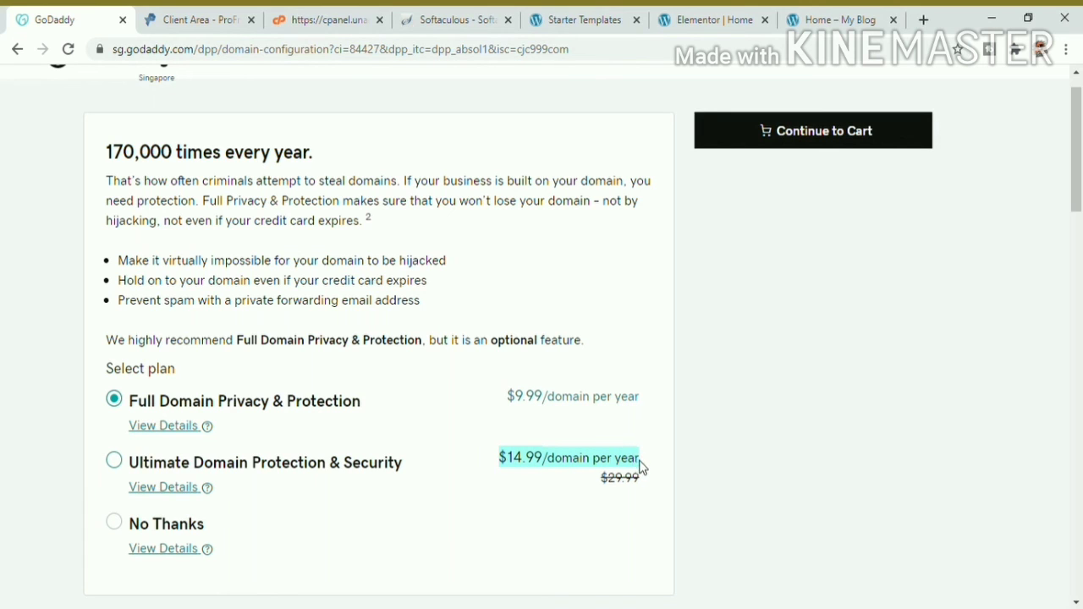
drag(1081, 192, 1080, 99)
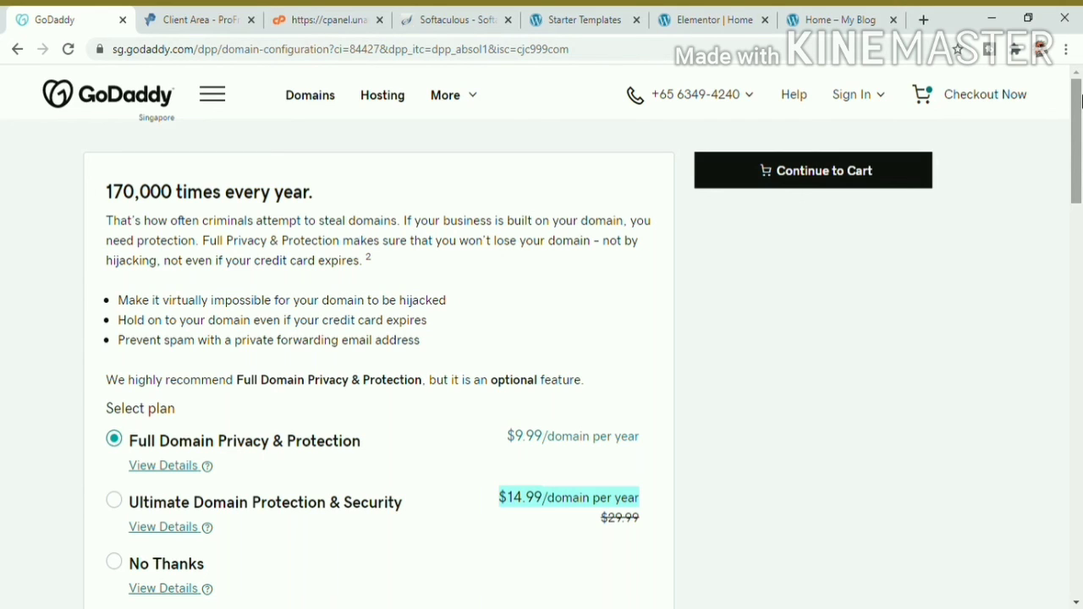
Step: Return to the Starter Templates tab showing the Digital Agency import success message
click(584, 17)
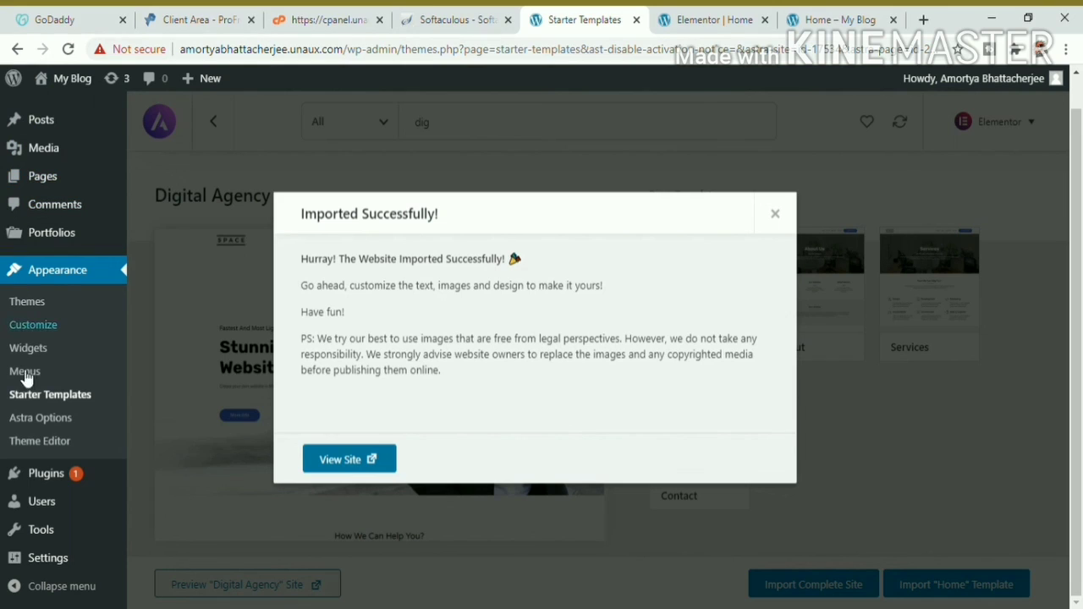
mouse_move(44, 502)
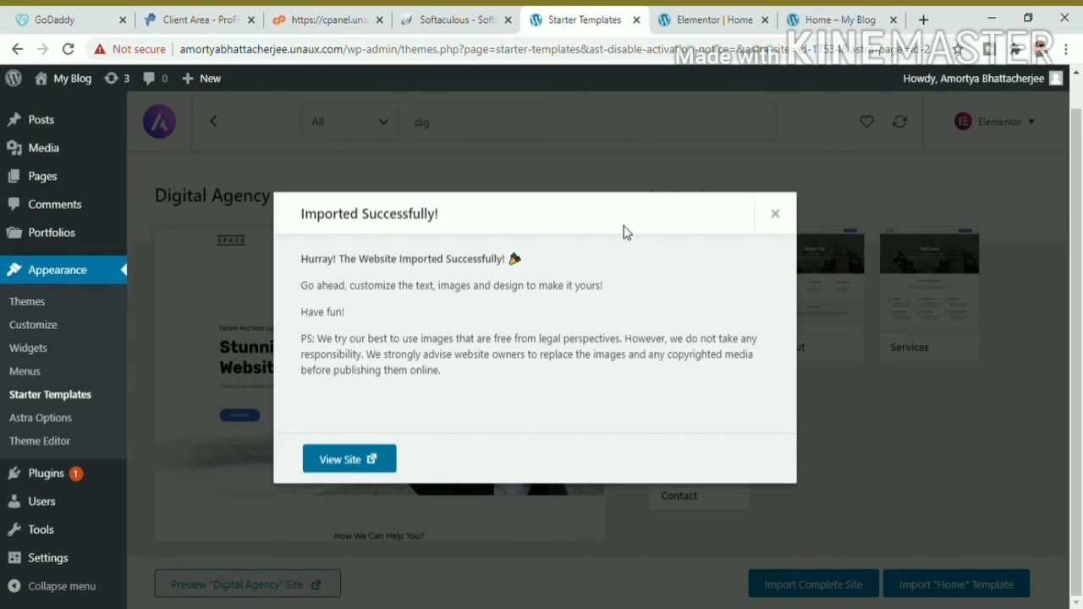